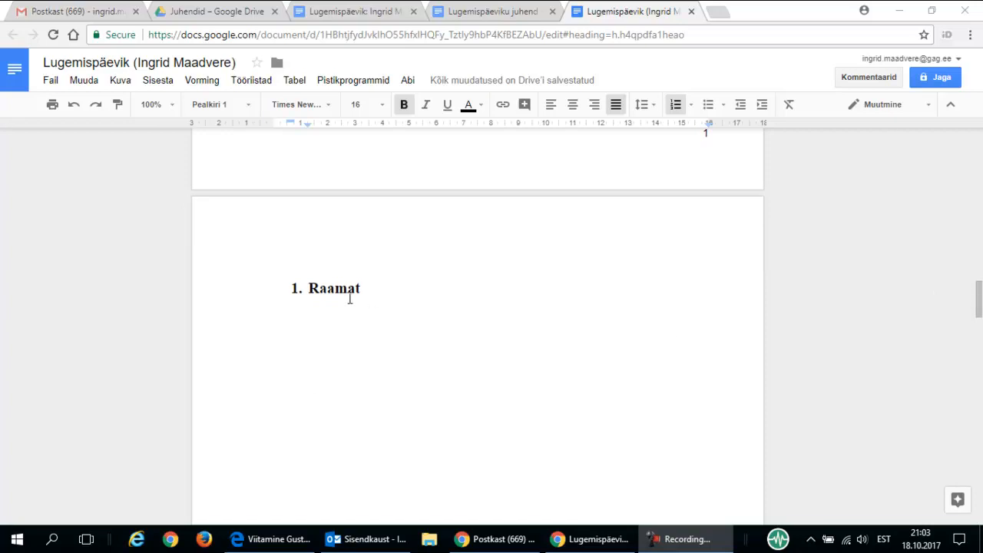
# - Replace the text of the numbered heading "Raamat" with "Minu pere ja muud loomad"
pyautogui.click(364, 290)
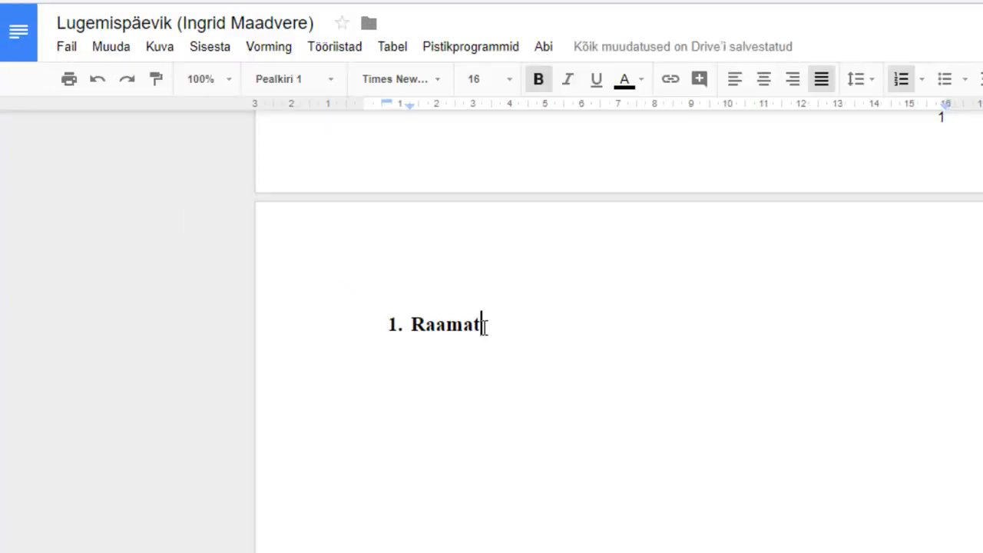
pyautogui.press('BackSpace')
pyautogui.press('BackSpace')
pyautogui.press('BackSpace')
pyautogui.press('BackSpace')
pyautogui.press('BackSpace')
pyautogui.press('BackSpace')
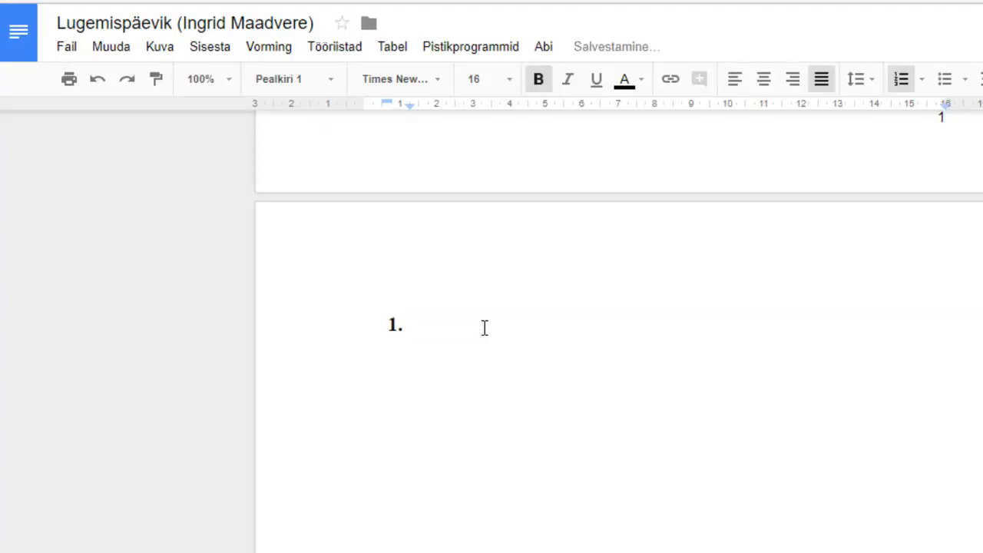
pyautogui.write('Minu ')
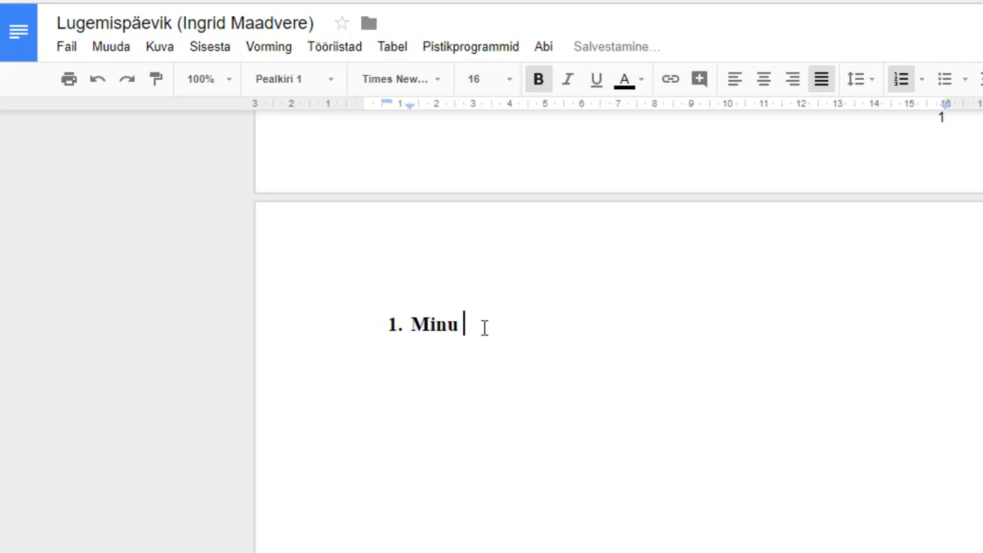
pyautogui.write('pere ja muud loomad')
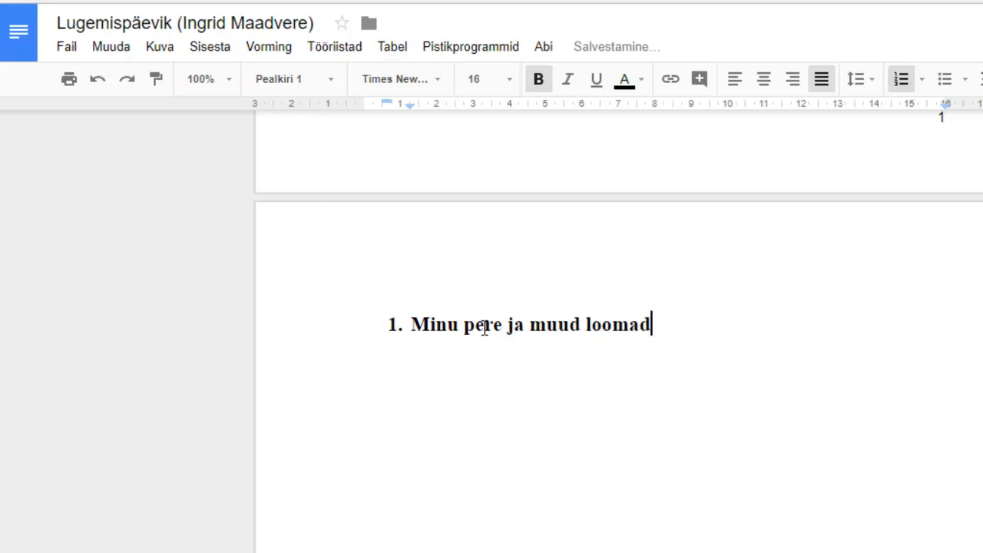
# - Start an unnumbered body line below the heading and set its font to Times New Roman, size 12
pyautogui.press('Return')
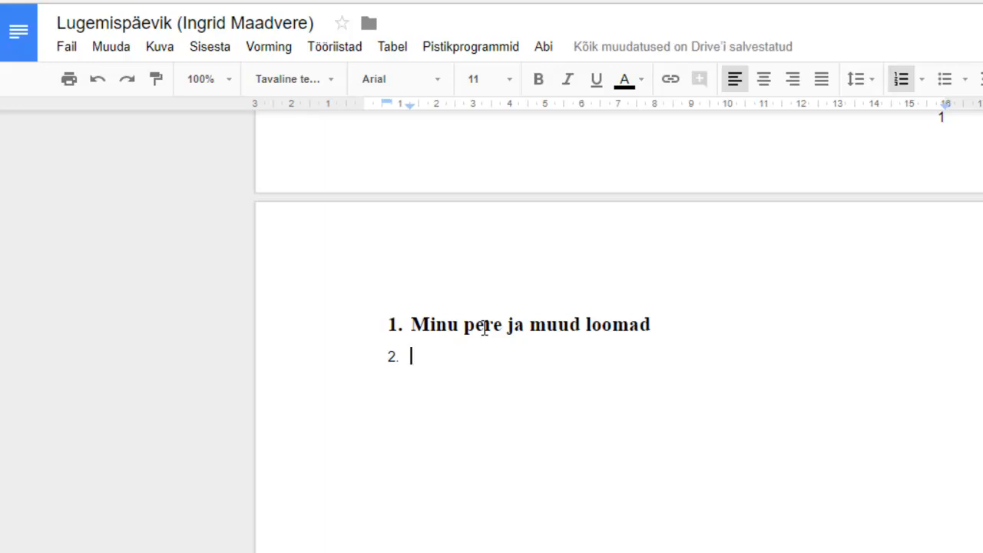
pyautogui.press('Return')
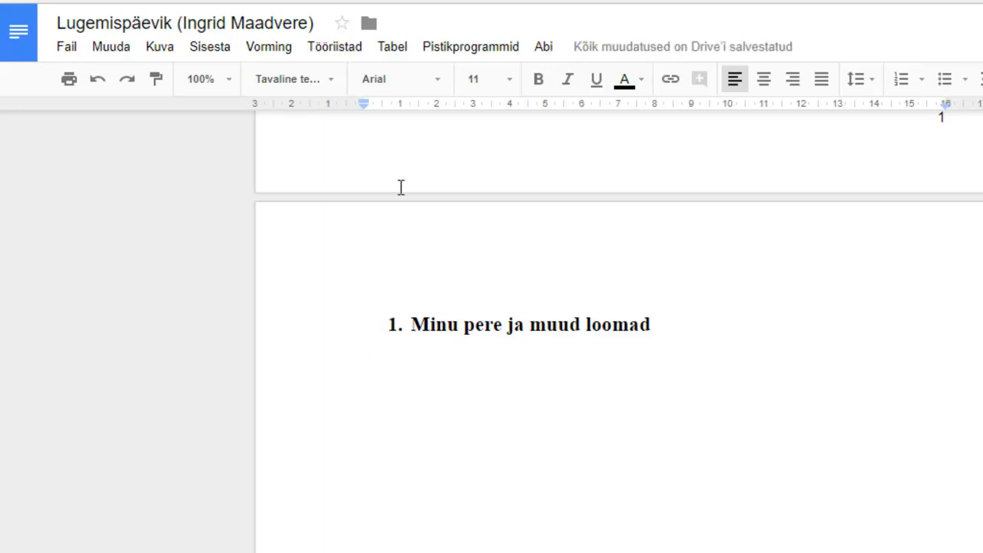
pyautogui.click(442, 84)
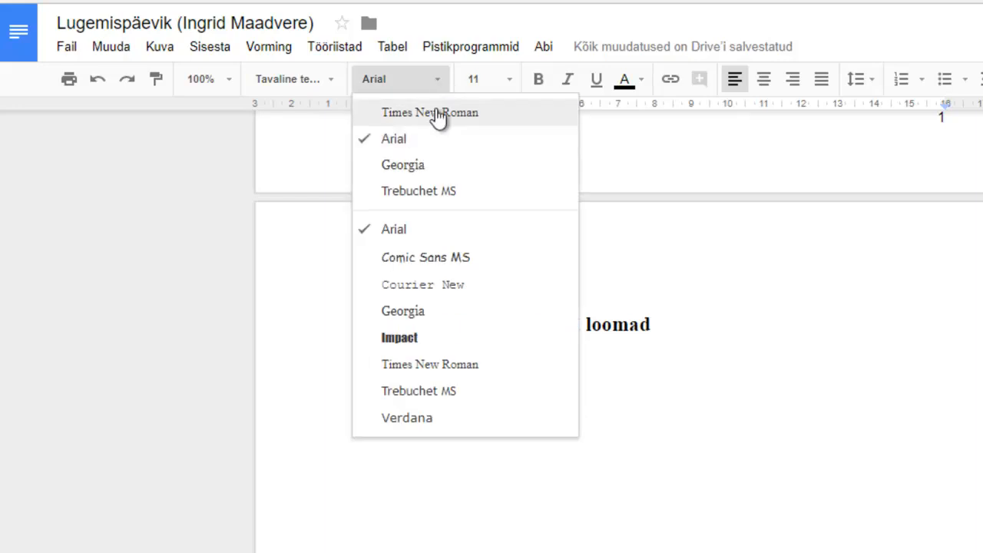
pyautogui.click(439, 115)
pyautogui.click(506, 86)
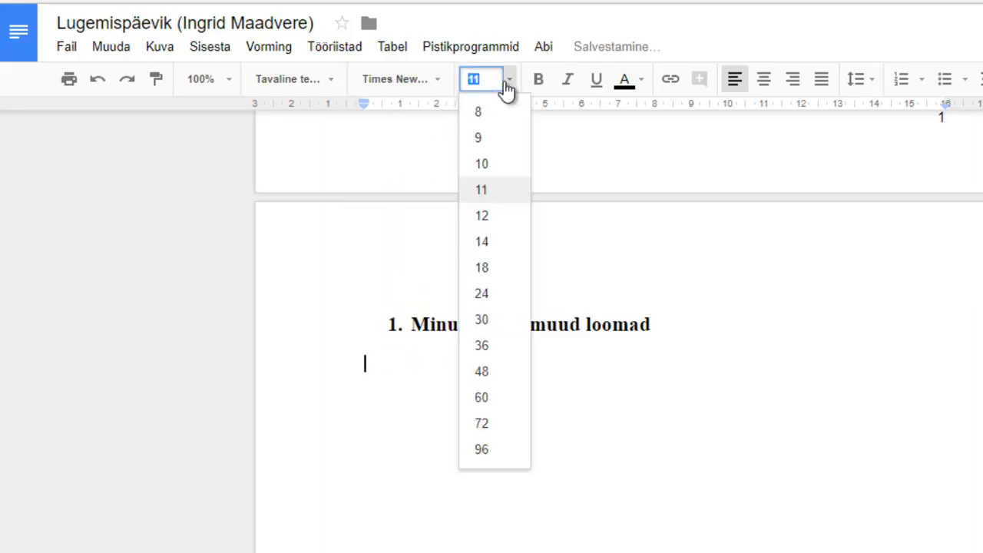
pyautogui.click(488, 218)
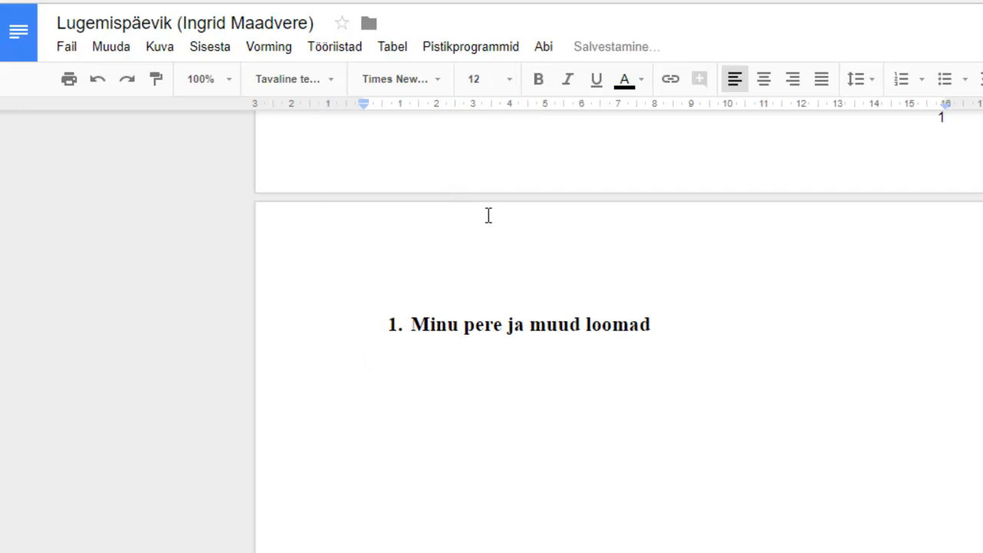
# - Set the body paragraph's line spacing to 1.5 and the space after the paragraph to 6 points
pyautogui.click(873, 83)
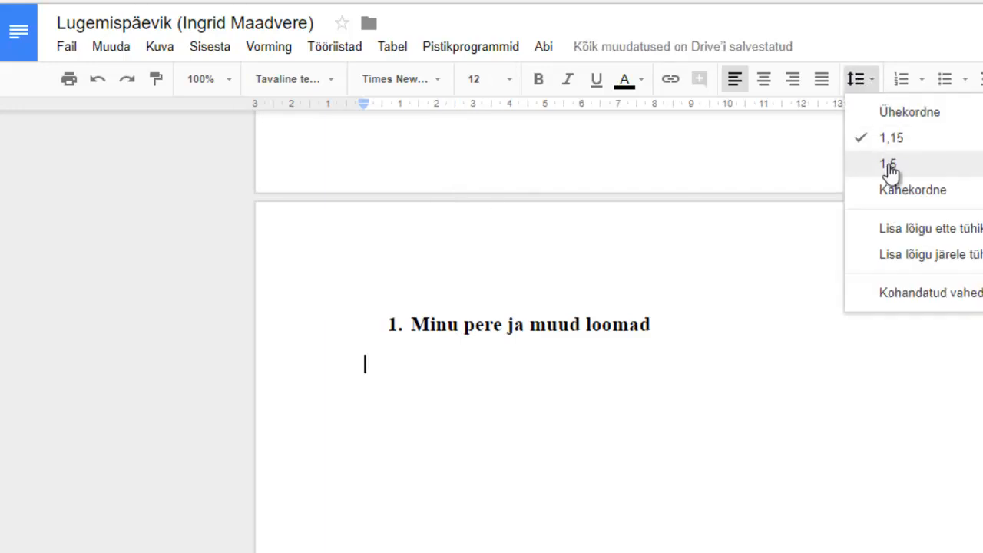
pyautogui.click(889, 164)
pyautogui.click(869, 86)
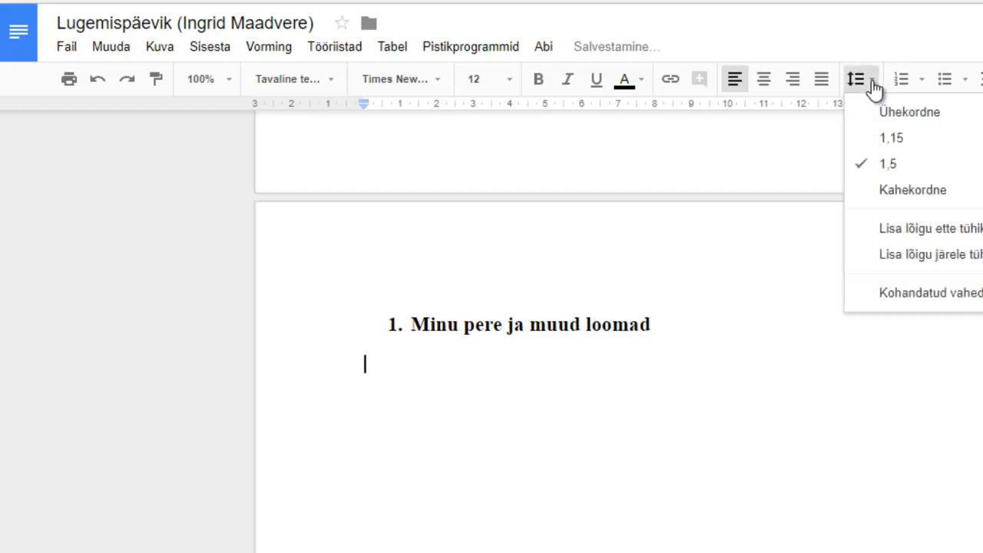
pyautogui.click(932, 295)
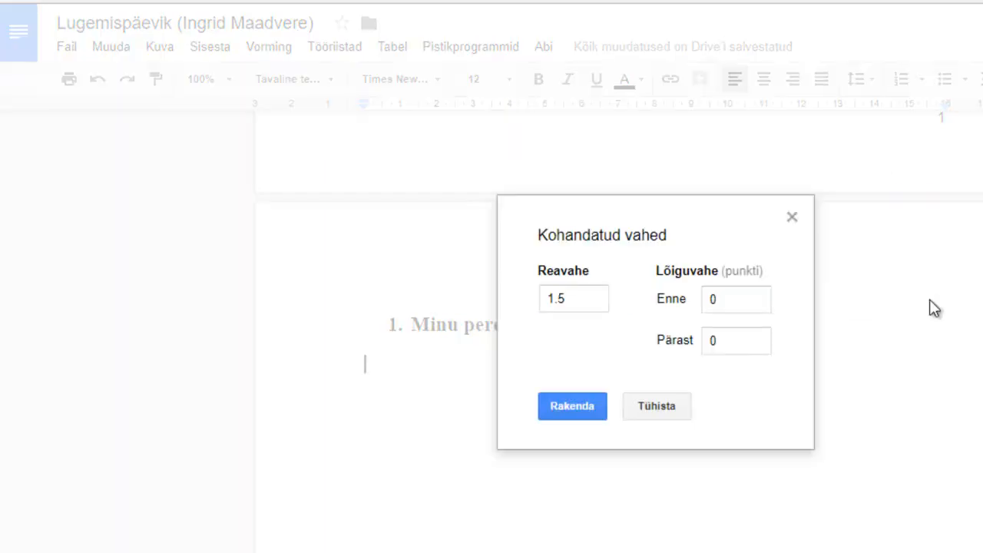
pyautogui.click(727, 342)
pyautogui.write('6')
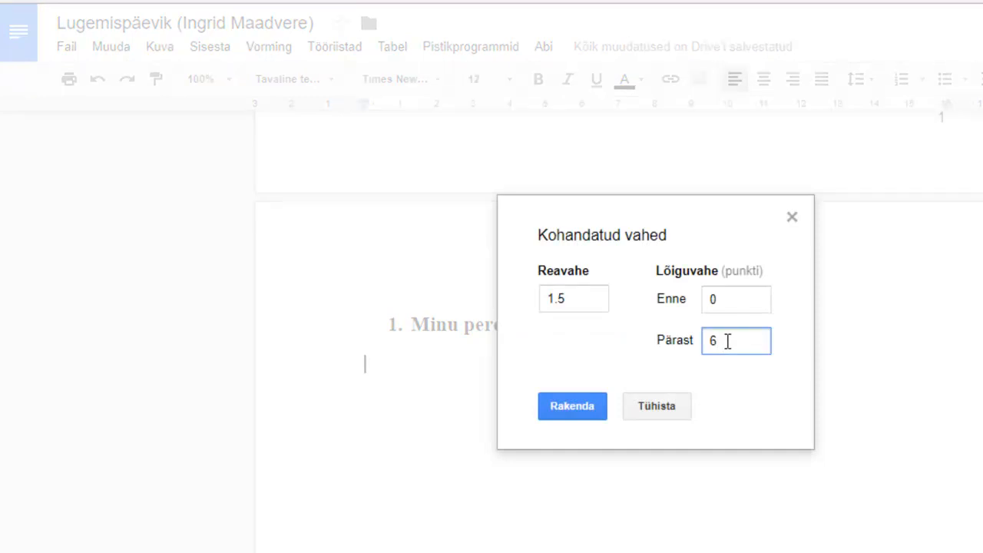
pyautogui.click(570, 409)
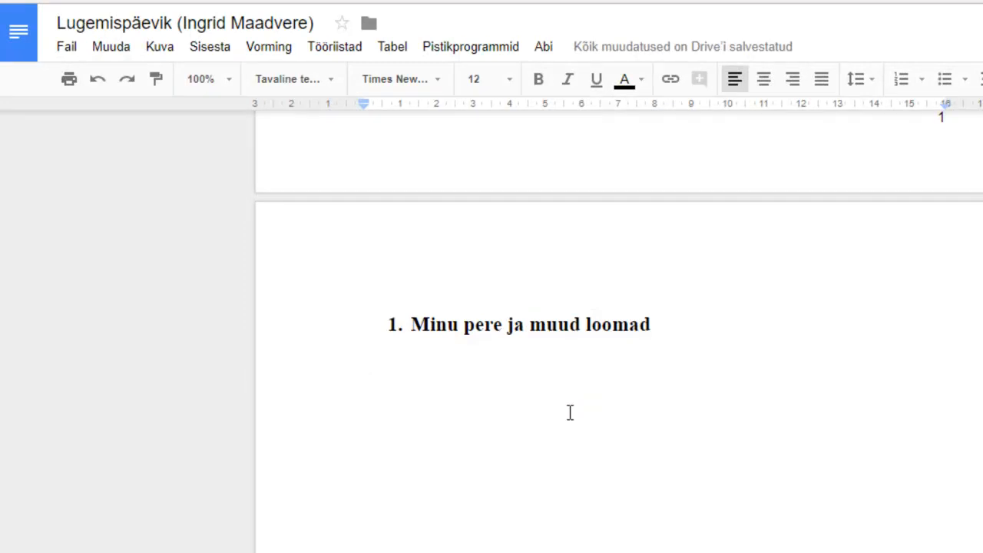
# - Add the lines "Autor: Gerald Durrell", "Kunstnik: Edgar Valter" and "Tegelased: Gerry, Larry, Leslie, Margo, ema, Spiro jt" below the heading, followed by an empty line
pyautogui.write('Autor: ')
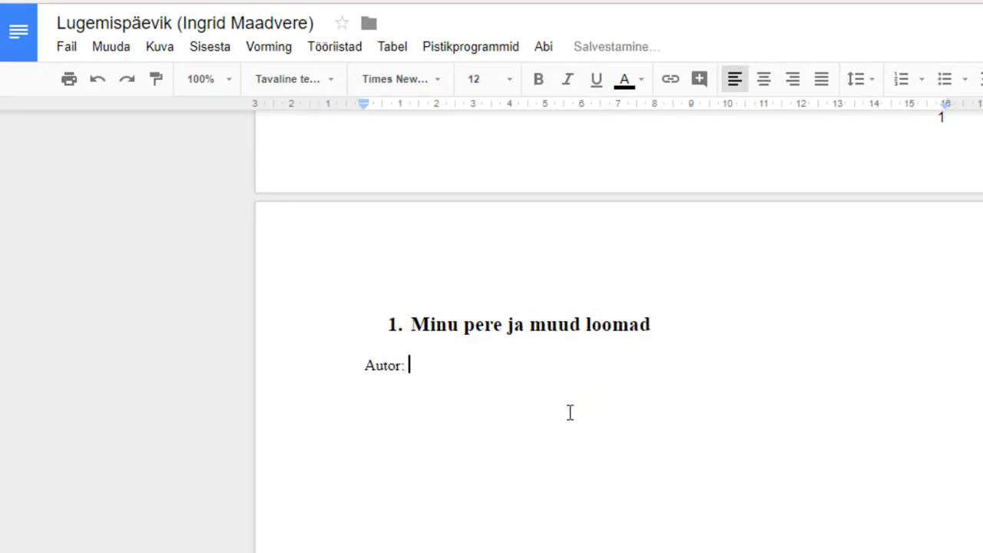
pyautogui.write('Gerald Durrel')
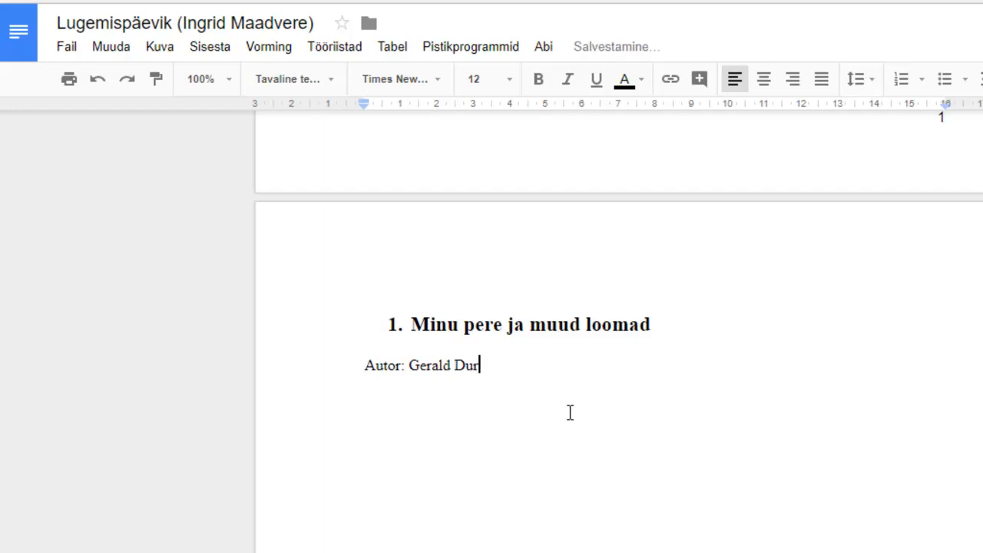
pyautogui.write('l')
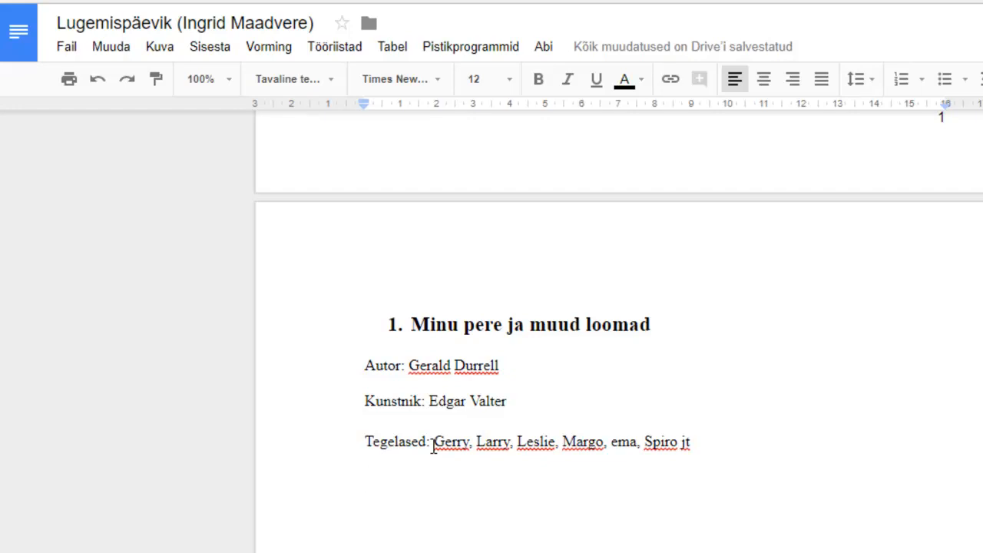
pyautogui.scroll(-3, 432, 445)
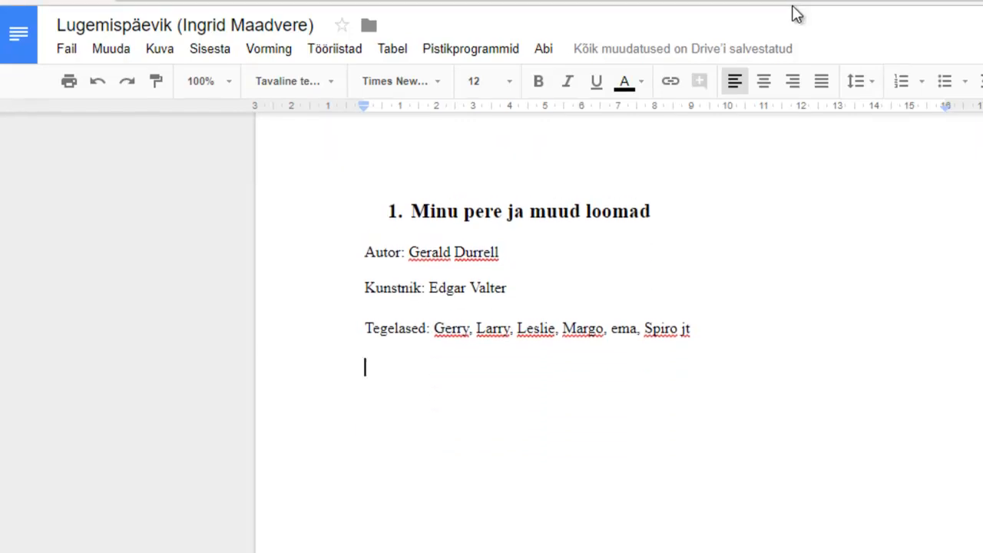
# - Search Google in a new browser tab for images of "minu pere ja muud loomad"
pyautogui.click(956, 22)
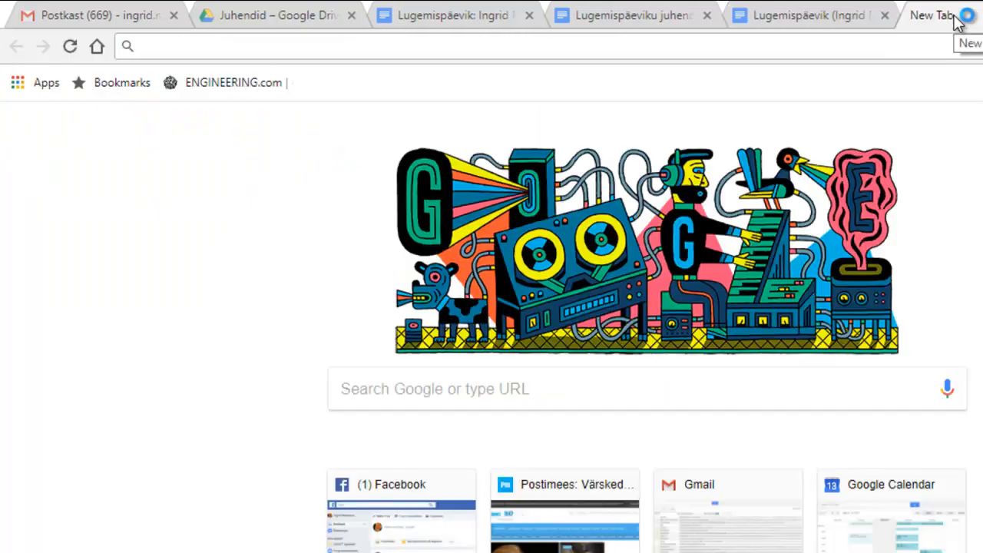
pyautogui.write('min')
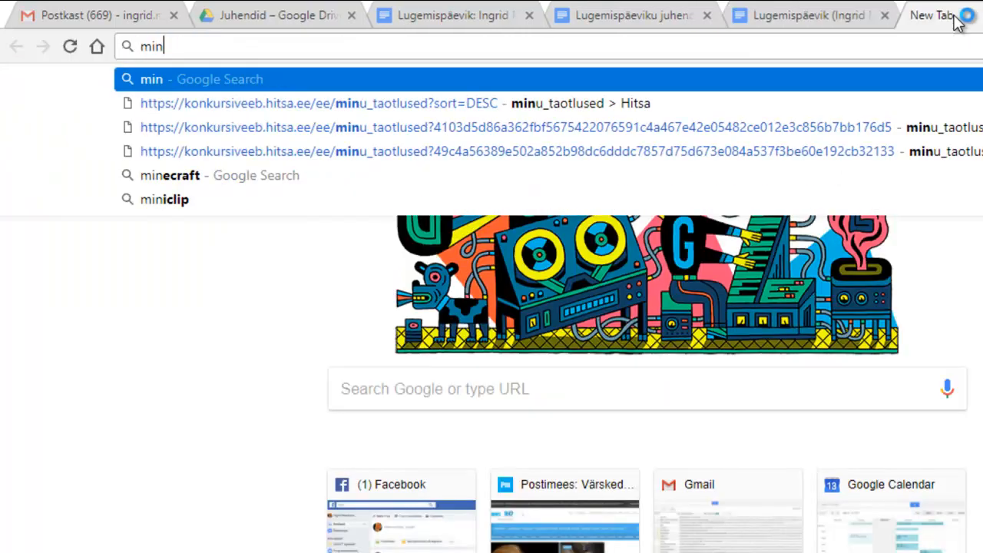
pyautogui.write('u pere ja muud loomad')
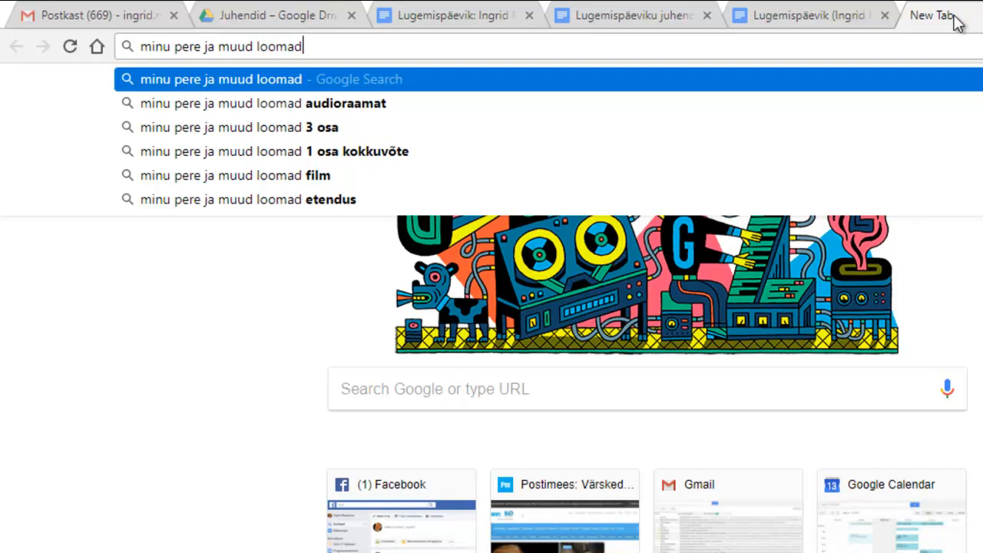
pyautogui.press('Return')
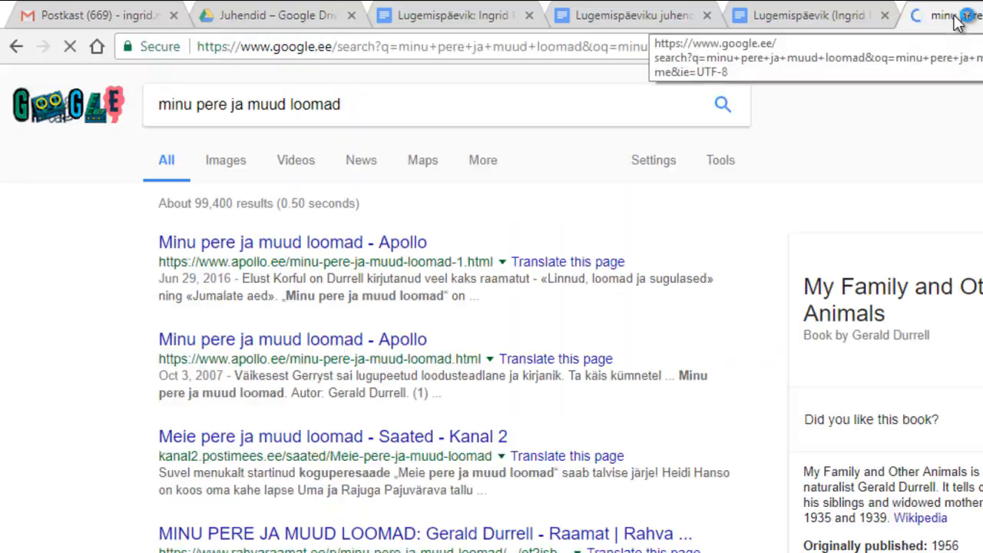
pyautogui.click(239, 166)
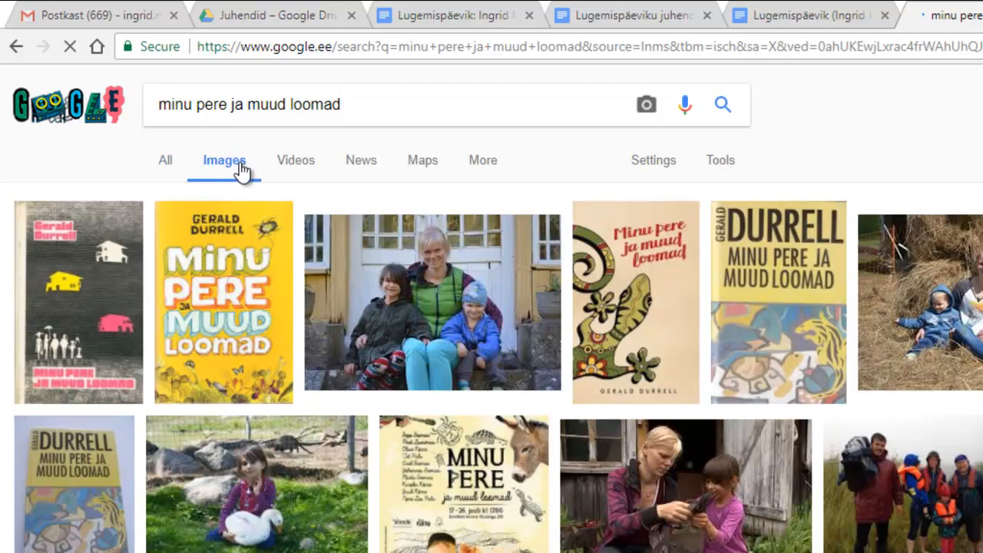
# - Open the Rahva Raamat source page of the black book cover with coloured houses and copy the cover image
pyautogui.click(106, 294)
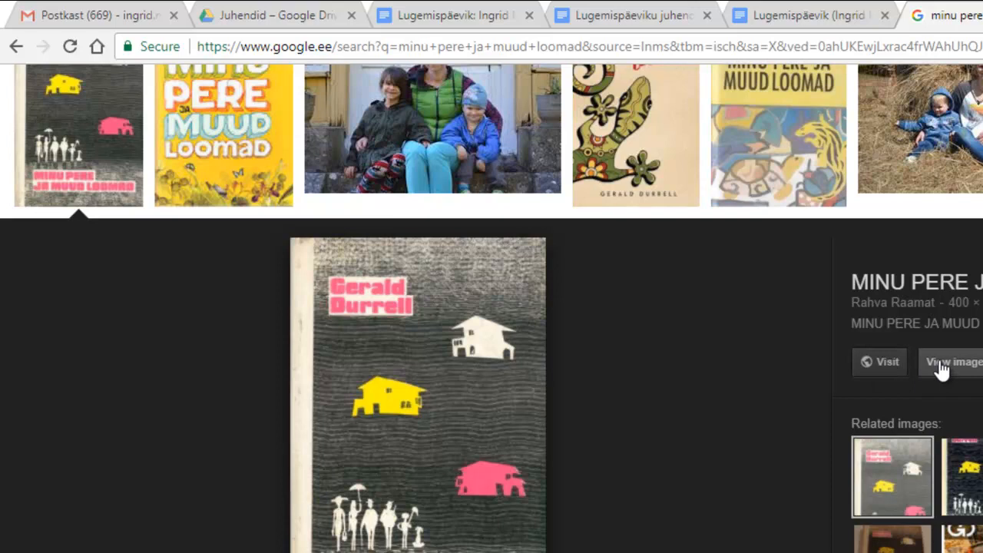
pyautogui.click(885, 362)
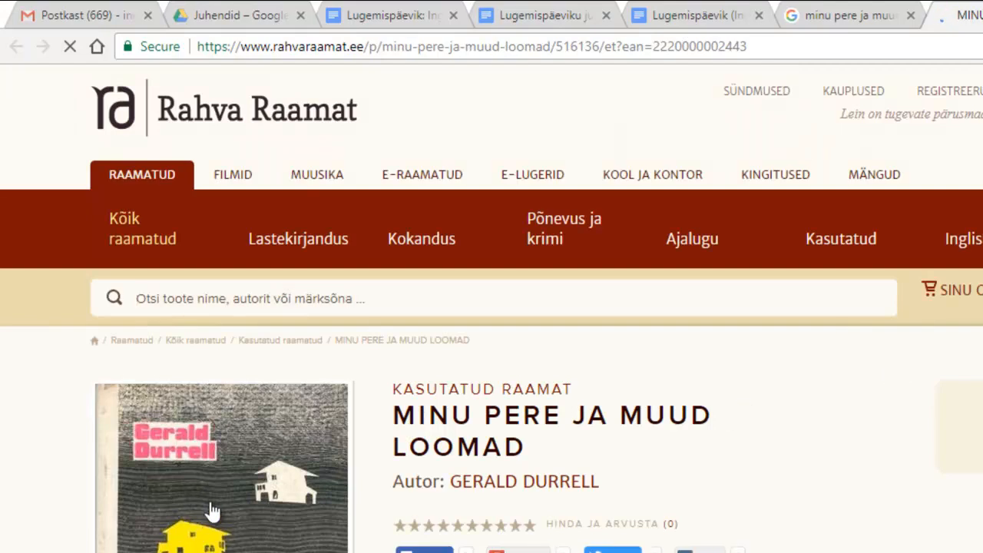
pyautogui.rightClick(210, 500)
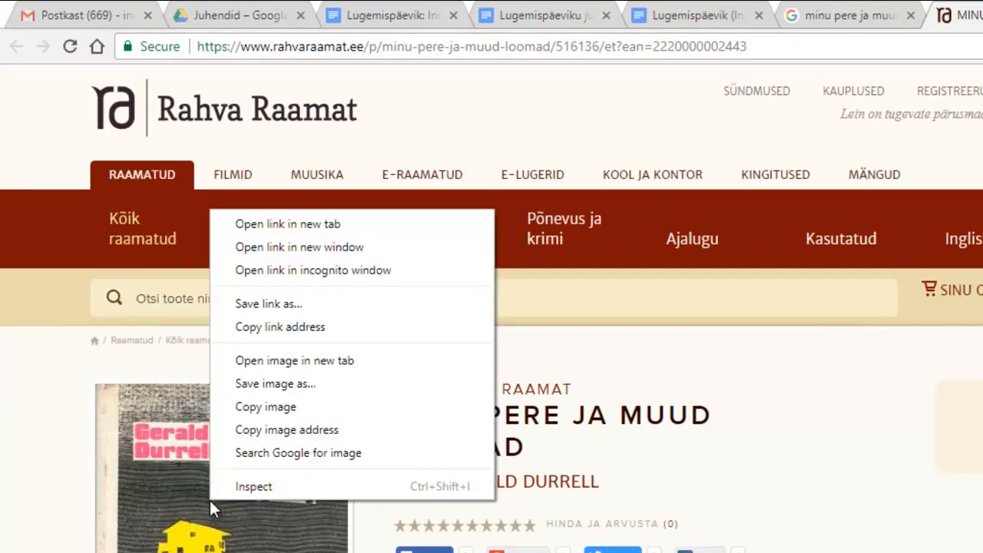
pyautogui.click(271, 408)
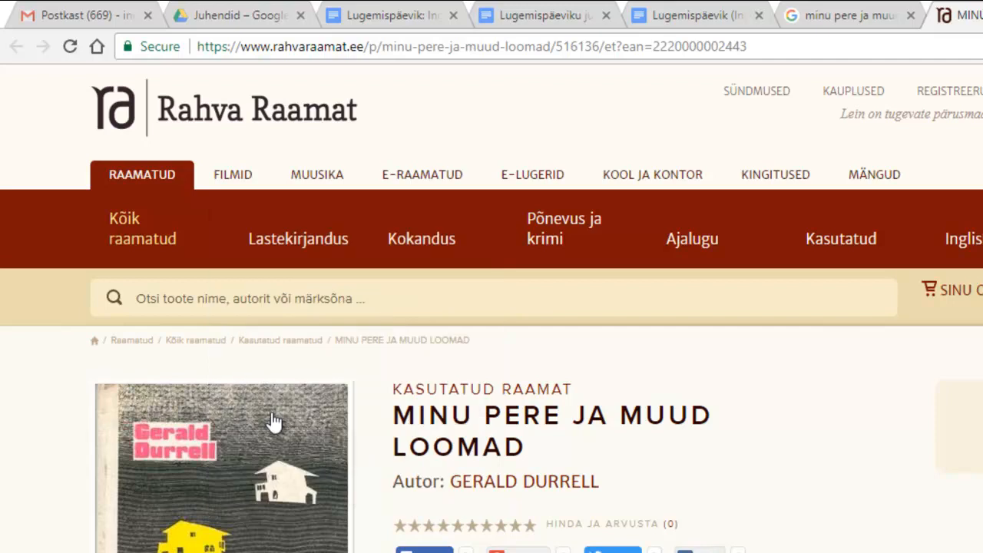
# - Paste the copied cover below the "Tegelased" line in the Lugemispäevik document and shrink it proportionally to about 5.6 cm wide
pyautogui.click(680, 16)
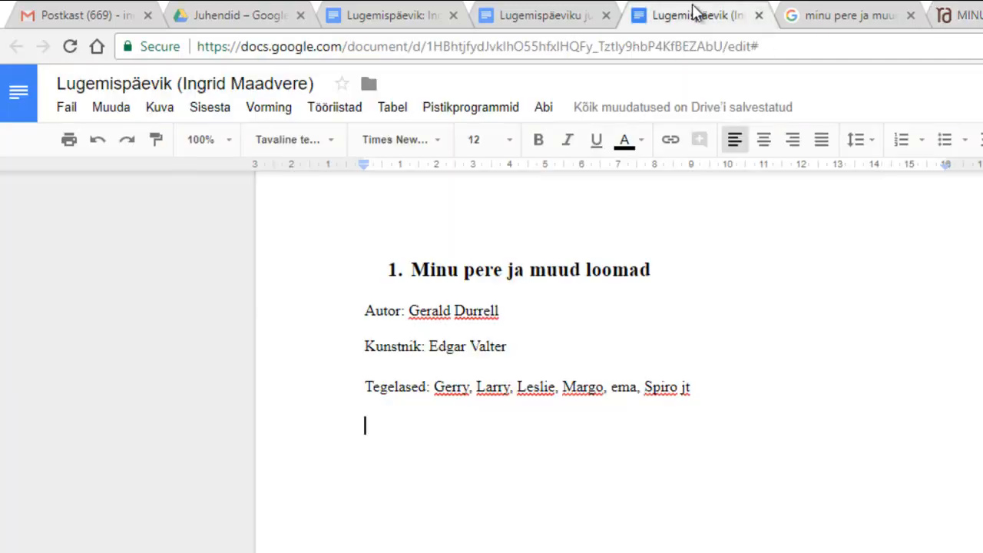
pyautogui.rightClick(391, 439)
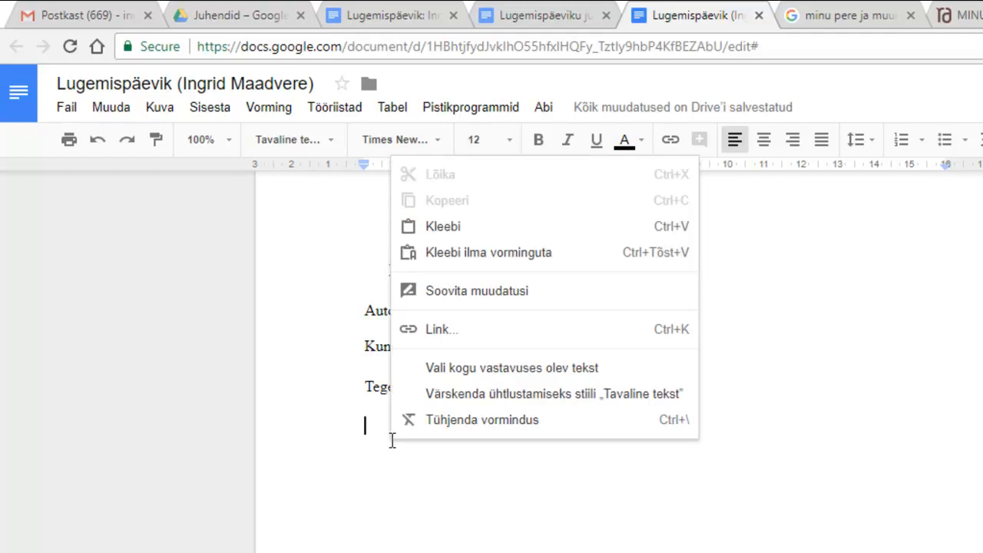
pyautogui.click(451, 224)
pyautogui.click(466, 481)
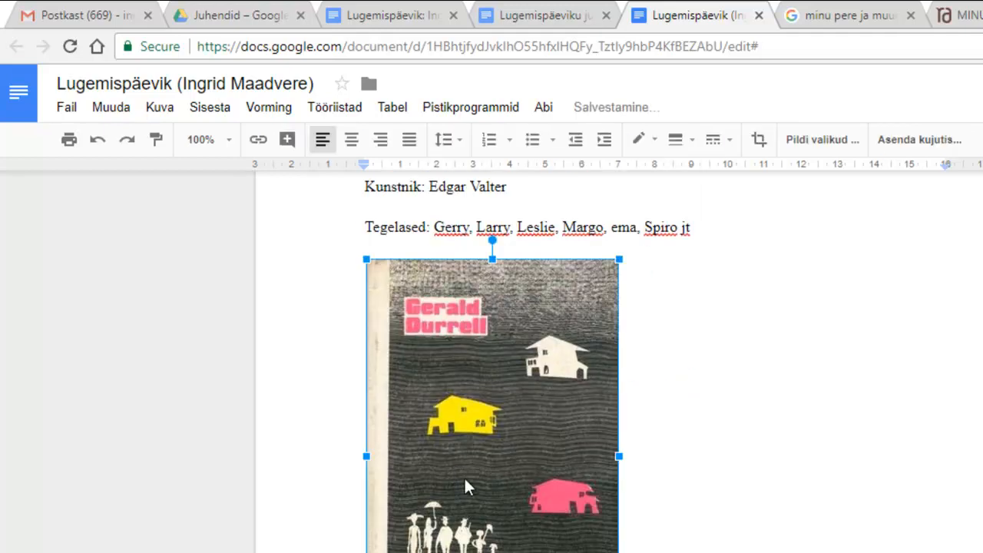
pyautogui.moveTo(619, 258); pyautogui.dragTo(569, 259)
pyautogui.click(654, 407)
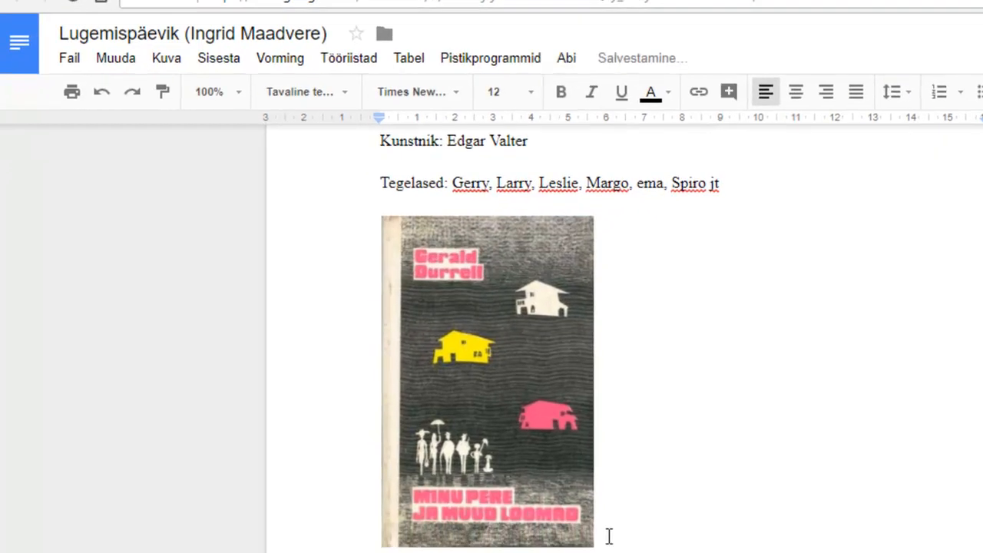
# - Caption the cover "Joonis 1. Raamatu “Minu pere ja muud loomad” kaanepilt (s.a)", checking the Rahva Raamat page for a publication date
pyautogui.write('Joonis 1.')
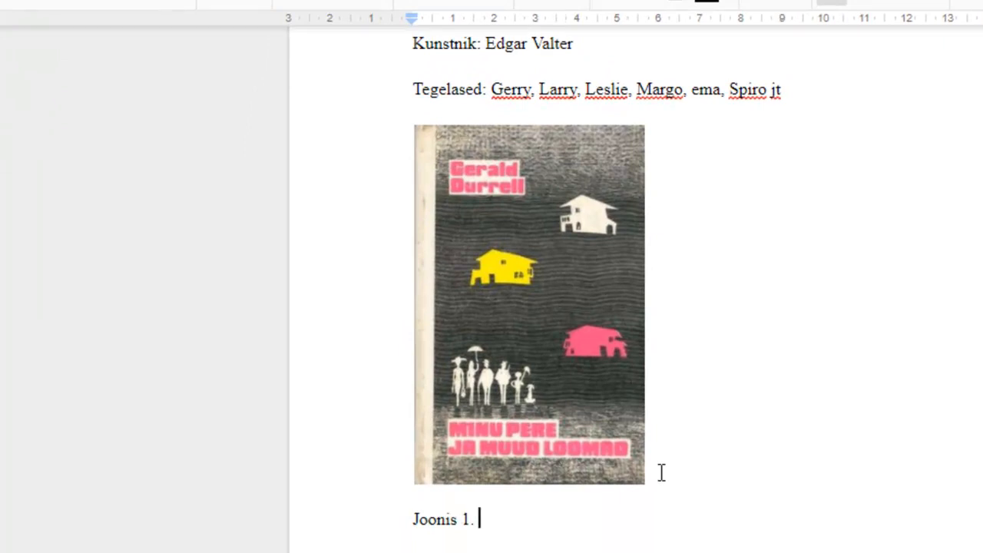
pyautogui.write('Raamatu “Minu pere ja muud loomad” kaanepilt (')
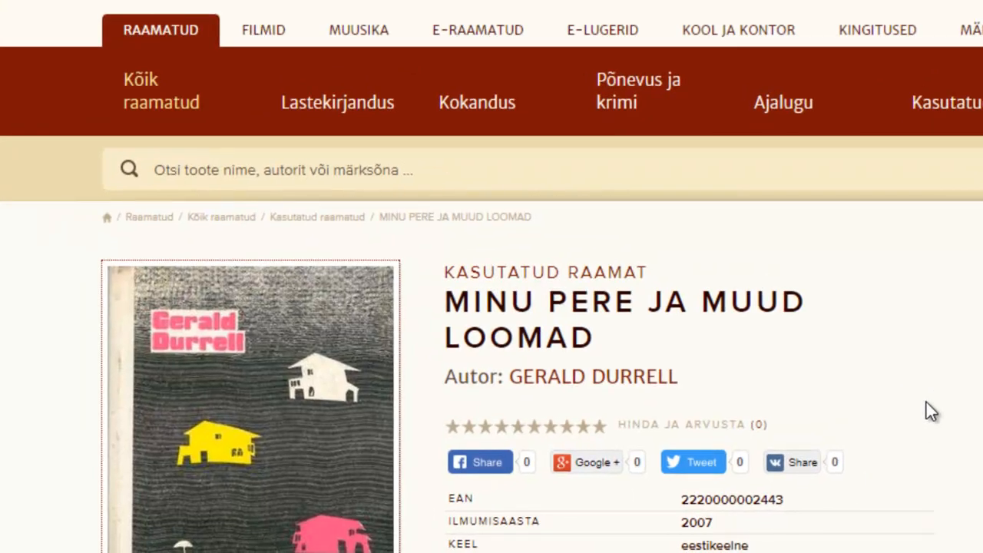
pyautogui.scroll(-3, 926, 402)
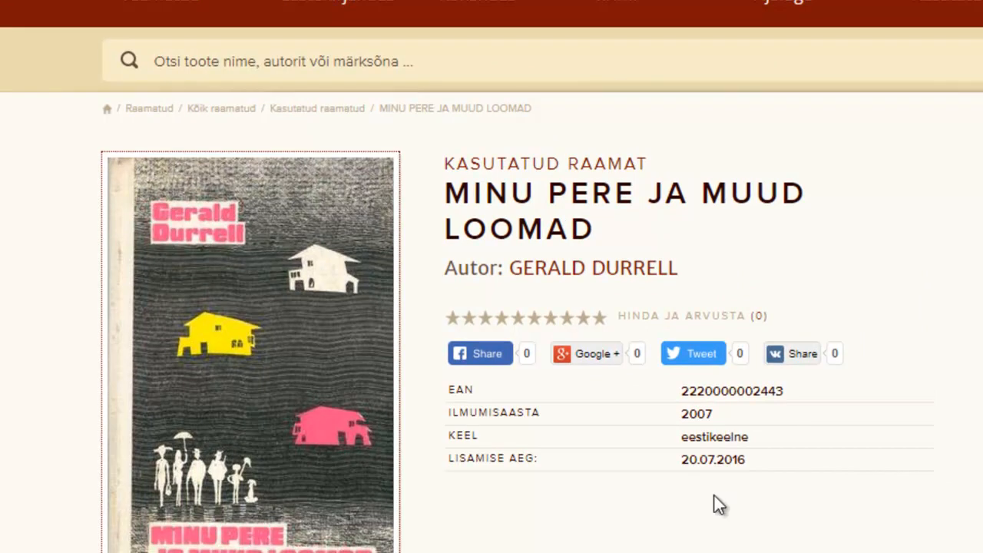
pyautogui.scroll(-1, 251, 460)
pyautogui.scroll(-2, 250, 453)
pyautogui.scroll(3, 249, 451)
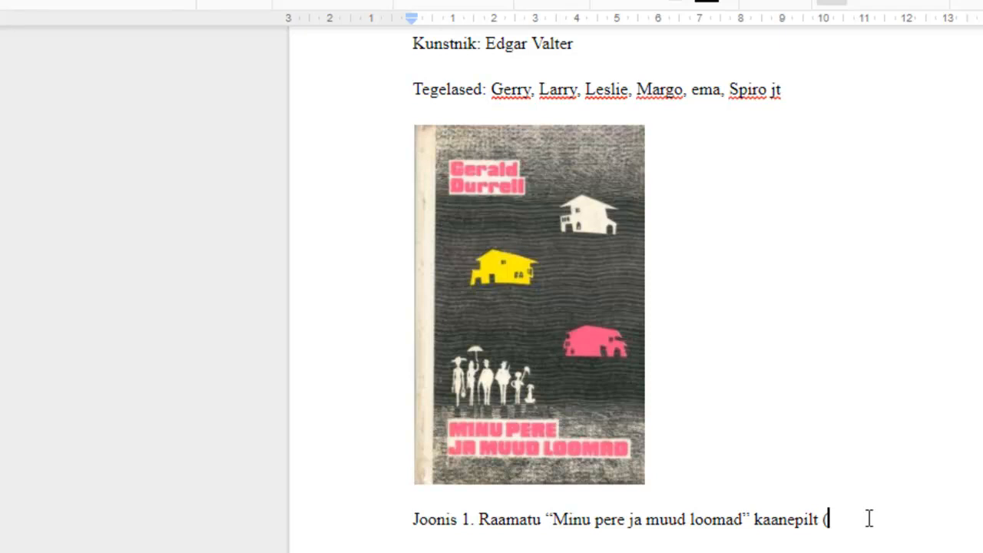
pyautogui.write('s.a)')
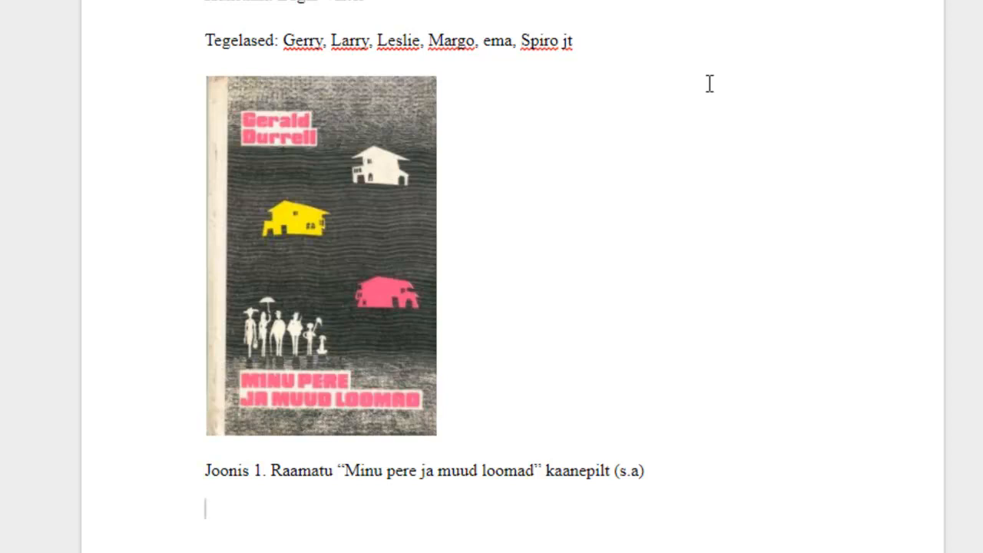
# - Paste the prepared book summary and the recommendation paragraph below the cover caption
pyautogui.hotkey('ctrl', 'v')
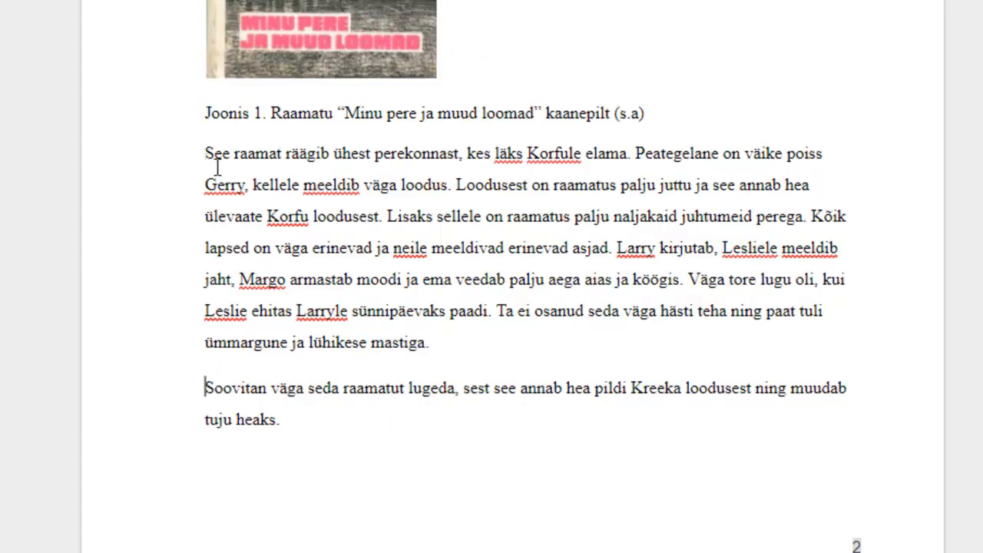
pyautogui.moveTo(205, 158); pyautogui.dragTo(436, 341)
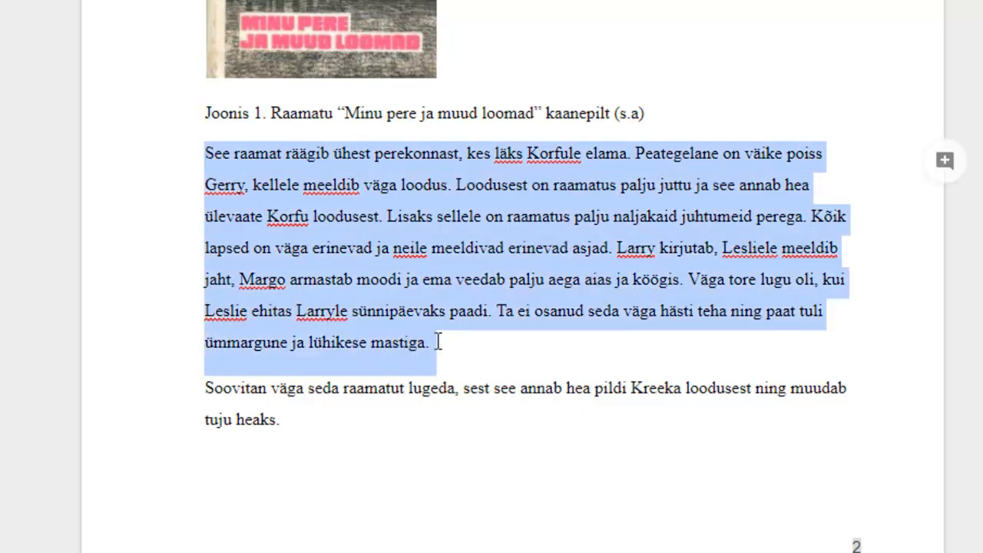
pyautogui.click(254, 396)
pyautogui.moveTo(202, 388); pyautogui.dragTo(299, 430)
pyautogui.click(342, 305)
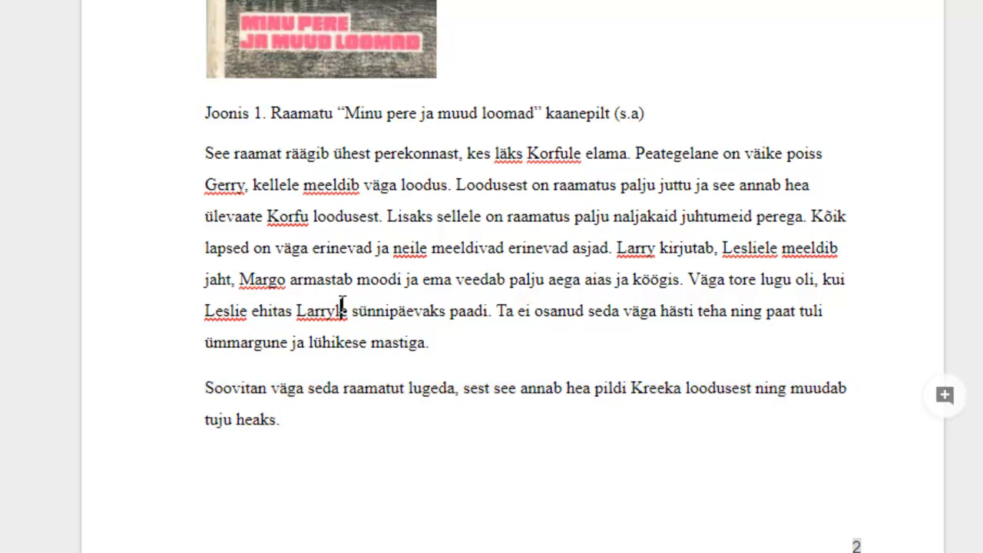
pyautogui.scroll(2, 343, 307)
pyautogui.scroll(-2, 342, 307)
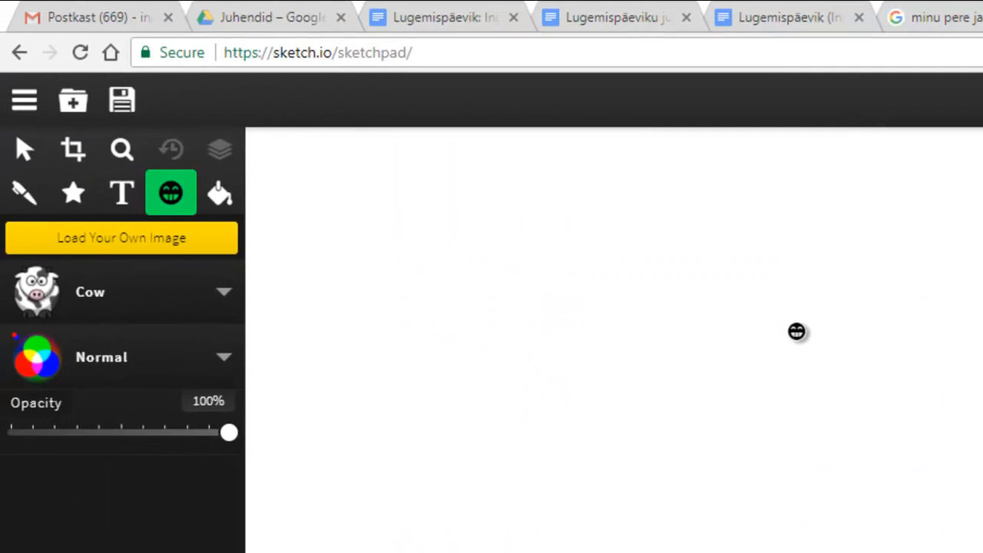
# - Draw a rounded boat hull with a short mast in Sketchpad using the Pen tool
pyautogui.click(25, 193)
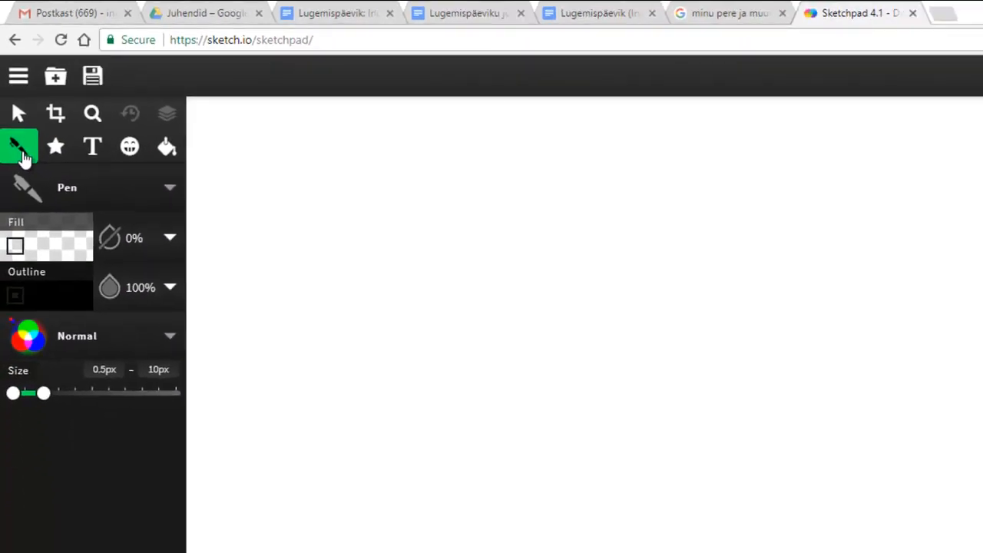
pyautogui.moveTo(401, 371)
pyautogui.mouseDown()
pyautogui.moveTo(585, 478)
pyautogui.moveTo(695, 416)
pyautogui.moveTo(703, 378)
pyautogui.moveTo(698, 321)
pyautogui.moveTo(406, 346)
pyautogui.moveTo(400, 367)
pyautogui.mouseUp()
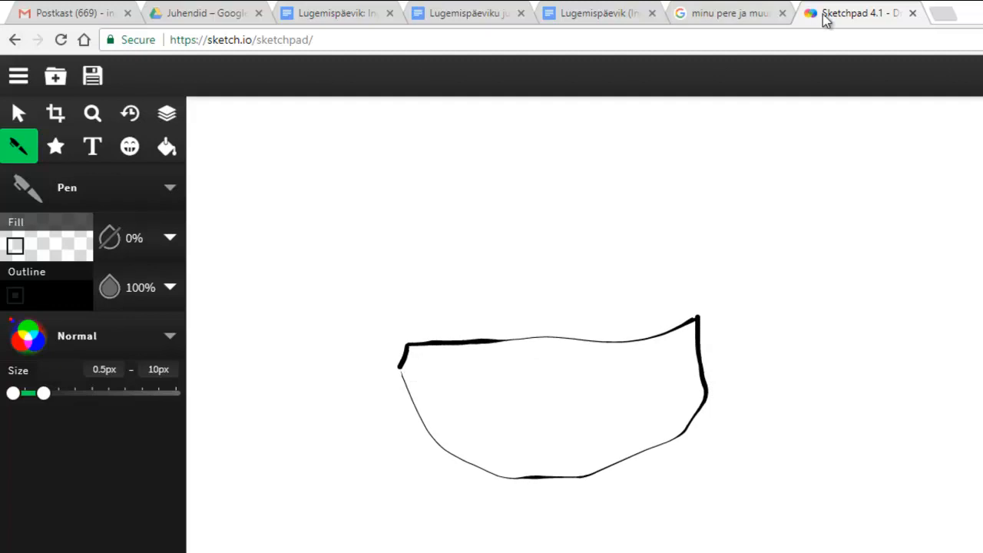
pyautogui.moveTo(554, 338)
pyautogui.mouseDown()
pyautogui.moveTo(541, 221)
pyautogui.moveTo(519, 186)
pyautogui.moveTo(545, 336)
pyautogui.mouseUp()
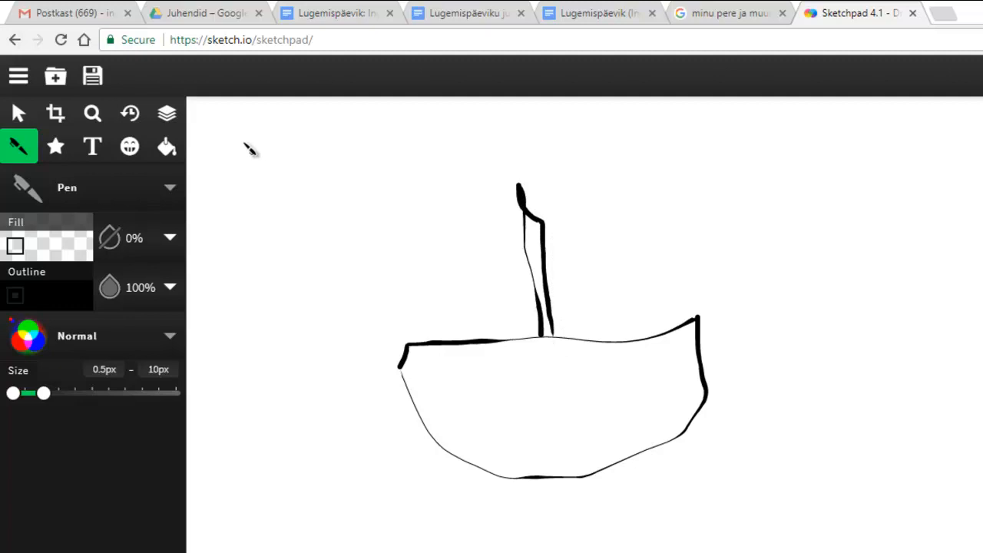
# - Save the boat drawing to the Desktop as a JPEG named "paat"
pyautogui.click(93, 75)
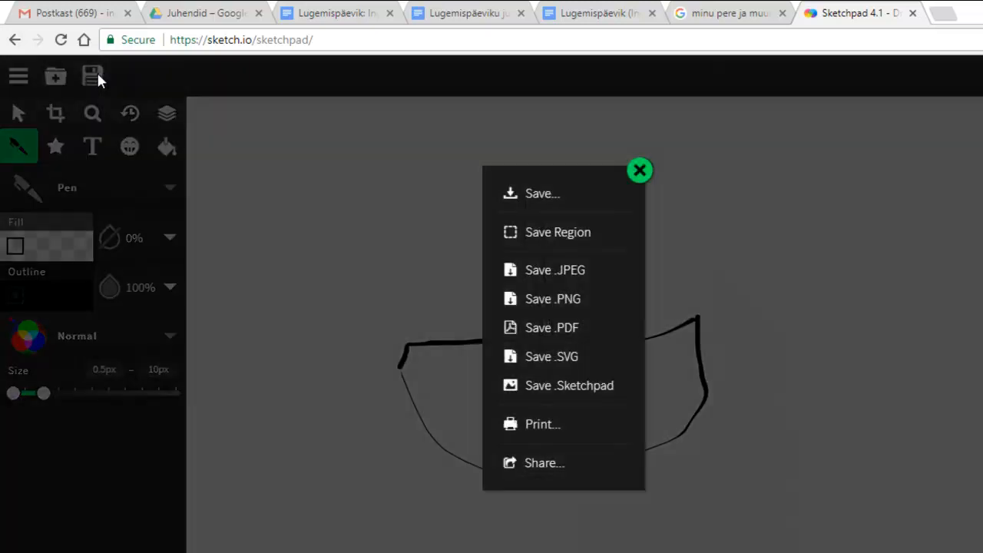
pyautogui.click(569, 274)
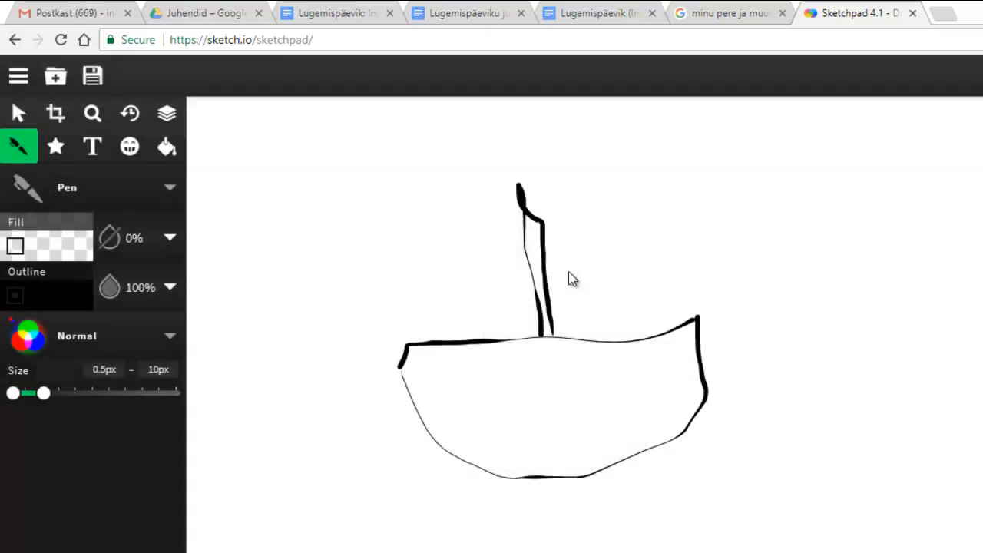
pyautogui.write('paat')
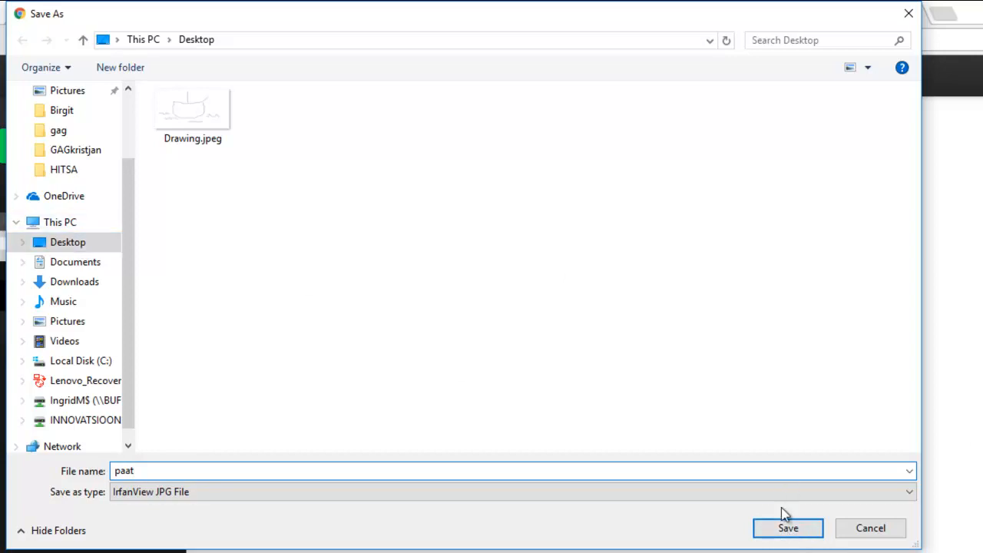
pyautogui.click(787, 529)
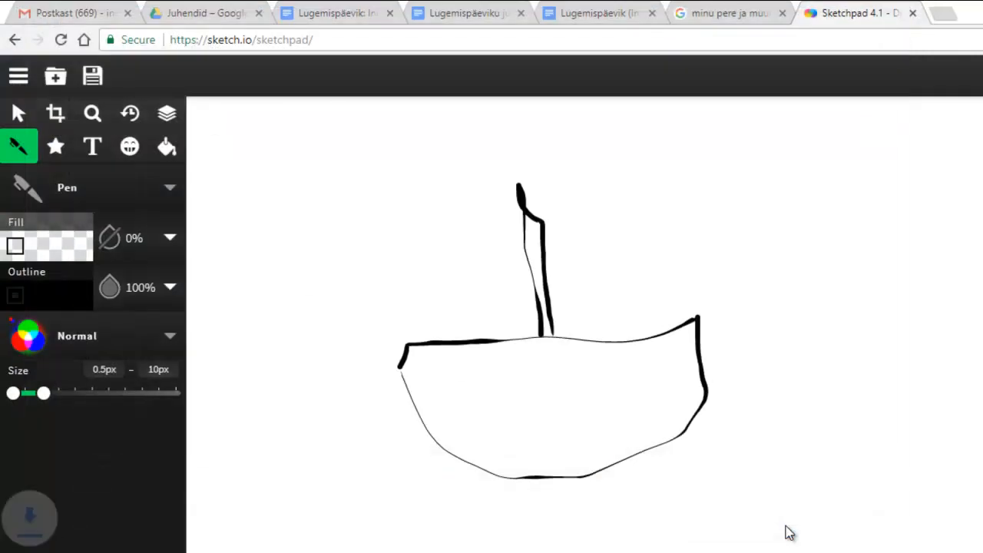
# - Upload the saved boat drawing from the Desktop into the Lugemispäevik document on a new line between the summary and recommendation paragraphs
pyautogui.click(579, 13)
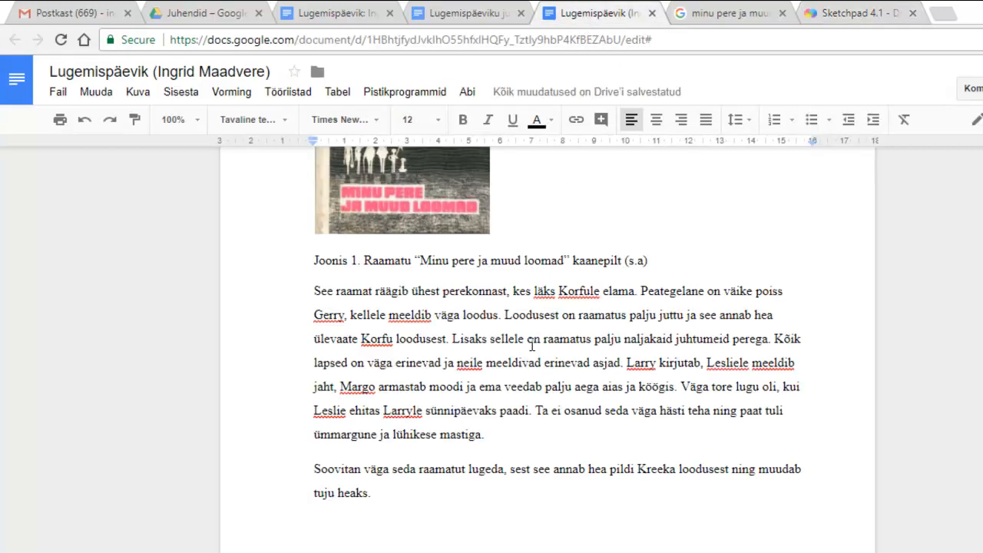
pyautogui.moveTo(488, 443); pyautogui.dragTo(492, 440)
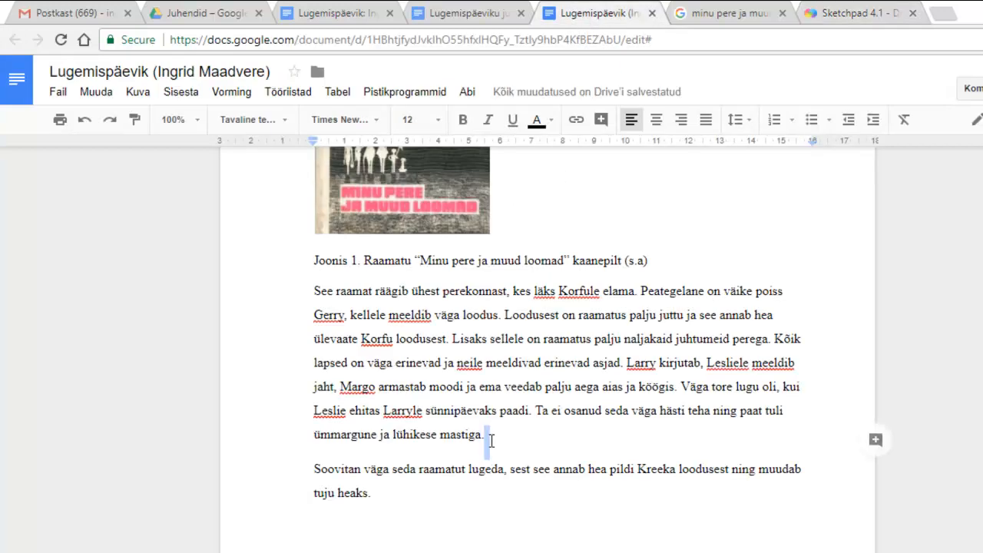
pyautogui.press('Return')
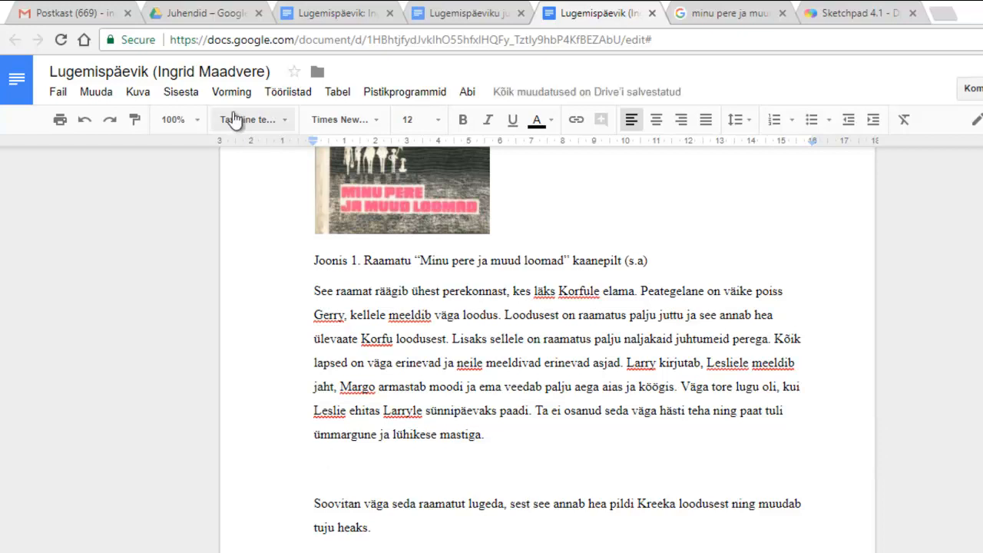
pyautogui.click(178, 93)
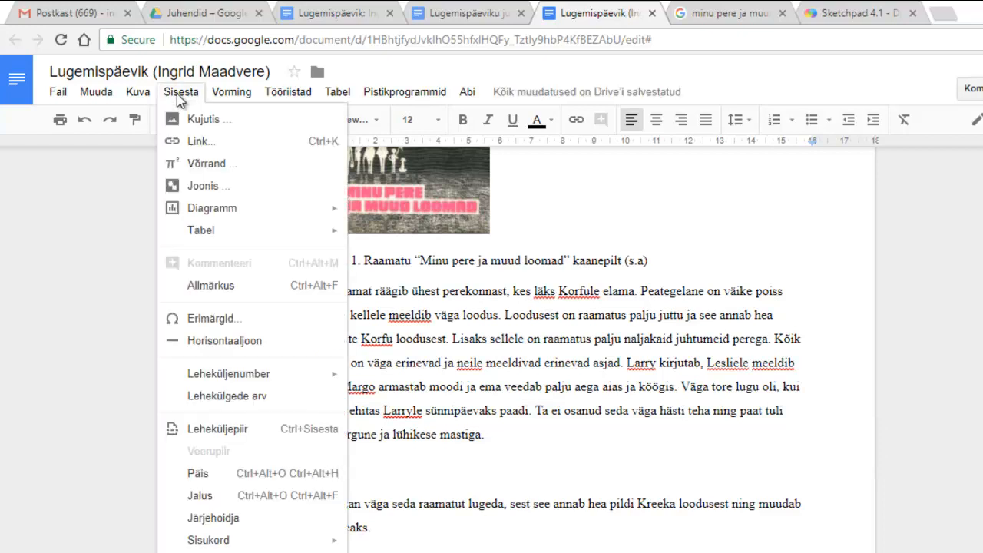
pyautogui.click(222, 123)
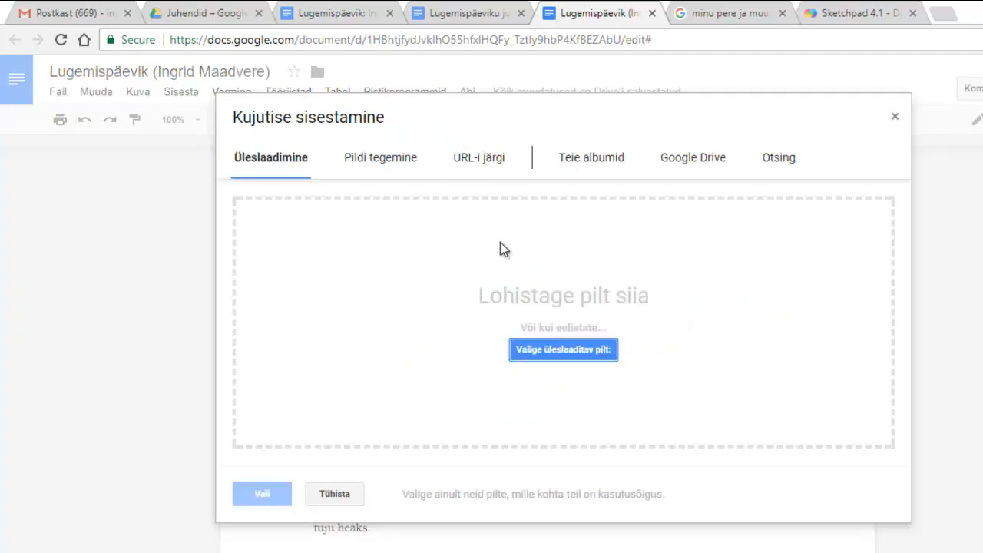
pyautogui.click(560, 352)
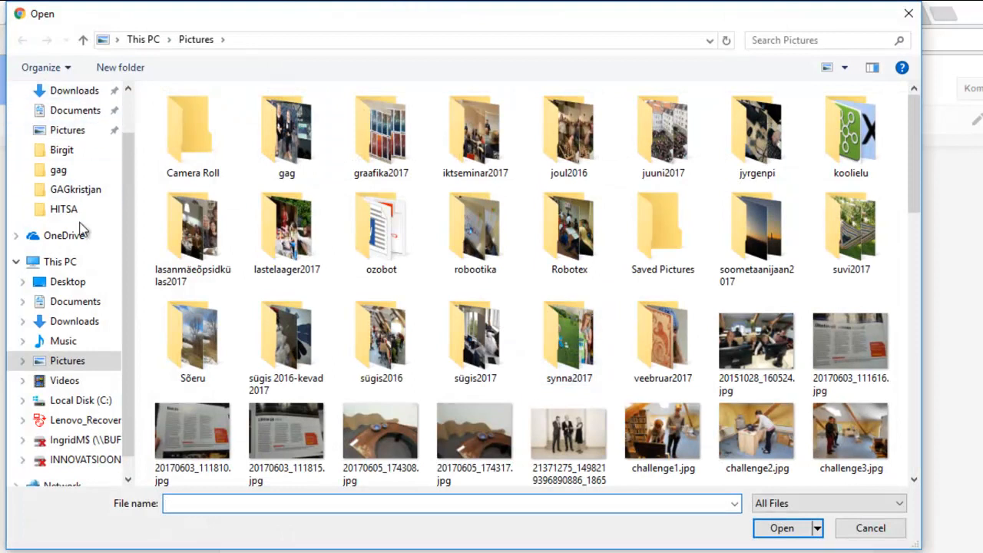
pyautogui.scroll(2, 81, 225)
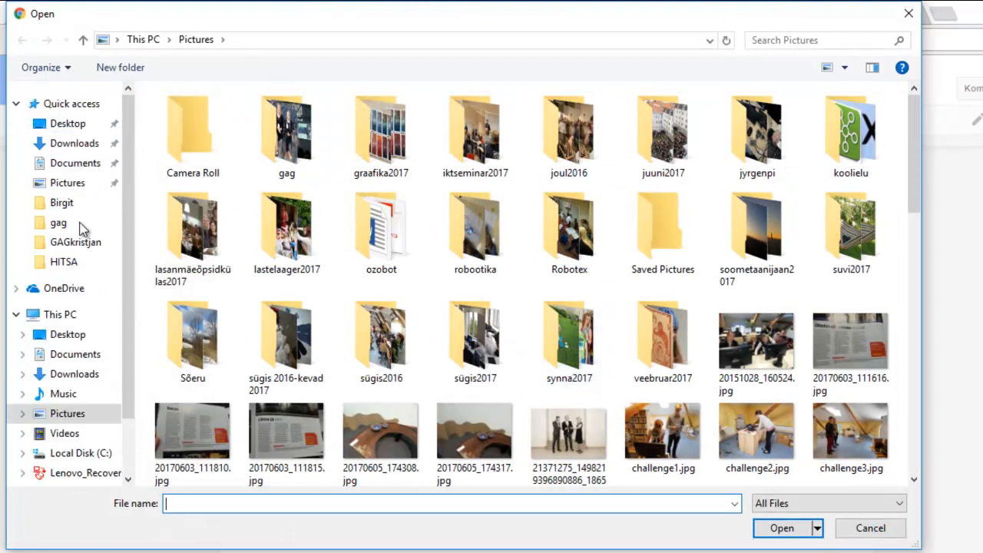
pyautogui.click(60, 125)
pyautogui.click(478, 146)
pyautogui.click(780, 528)
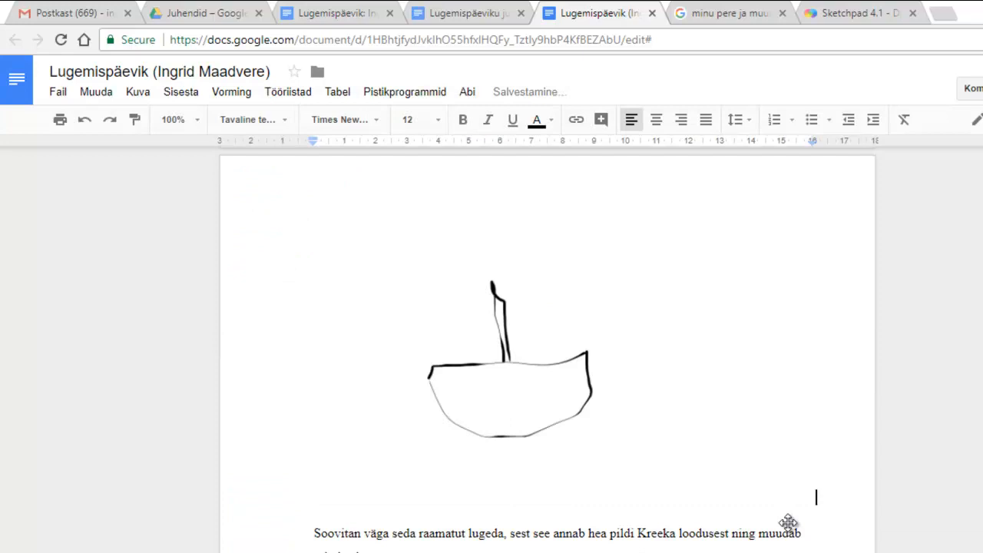
# - Crop the blank margins on all four sides of the boat drawing, leaving it about 8 cm wide
pyautogui.click(583, 444)
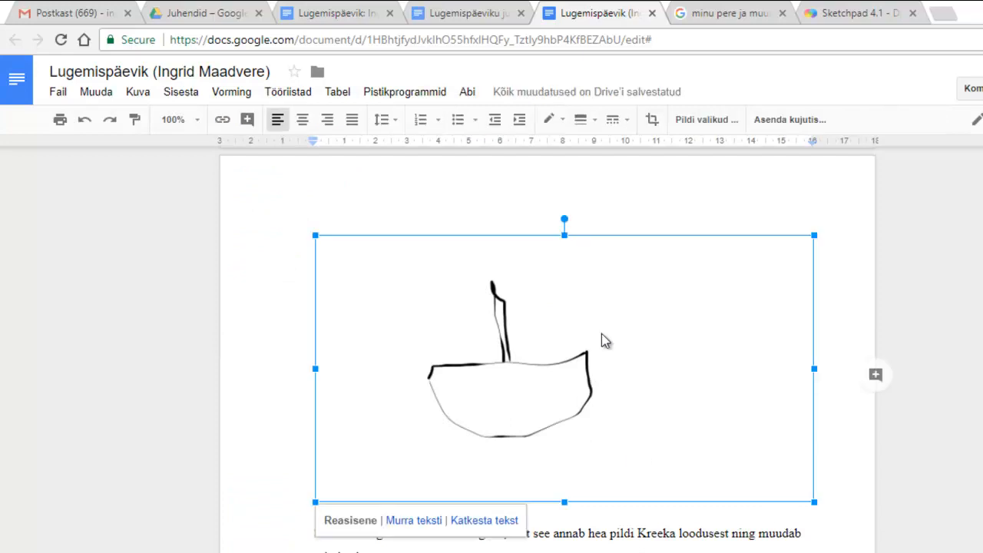
pyautogui.click(651, 122)
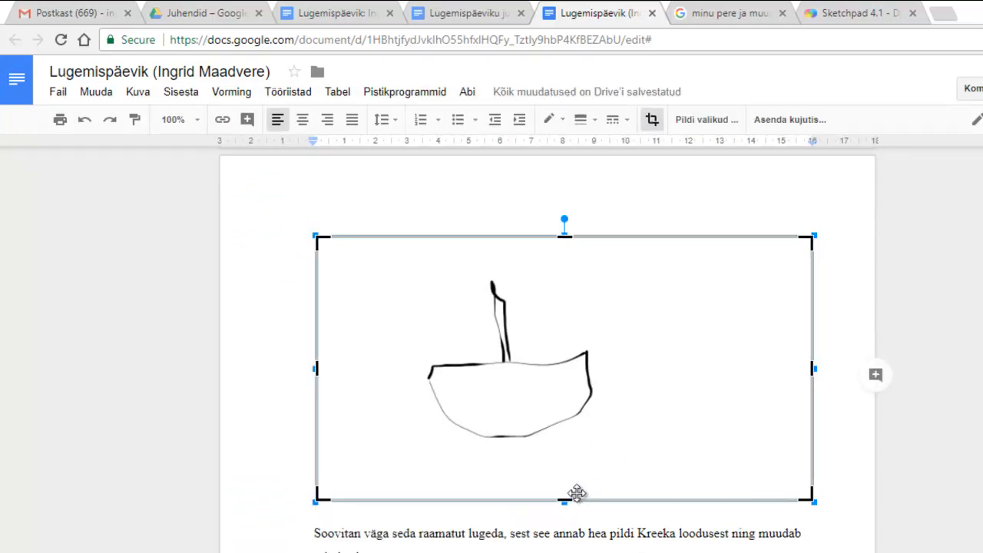
pyautogui.moveTo(563, 500); pyautogui.dragTo(564, 459)
pyautogui.moveTo(811, 346); pyautogui.dragTo(635, 346)
pyautogui.moveTo(474, 241); pyautogui.dragTo(467, 268)
pyautogui.moveTo(317, 334); pyautogui.dragTo(395, 338)
pyautogui.click(785, 370)
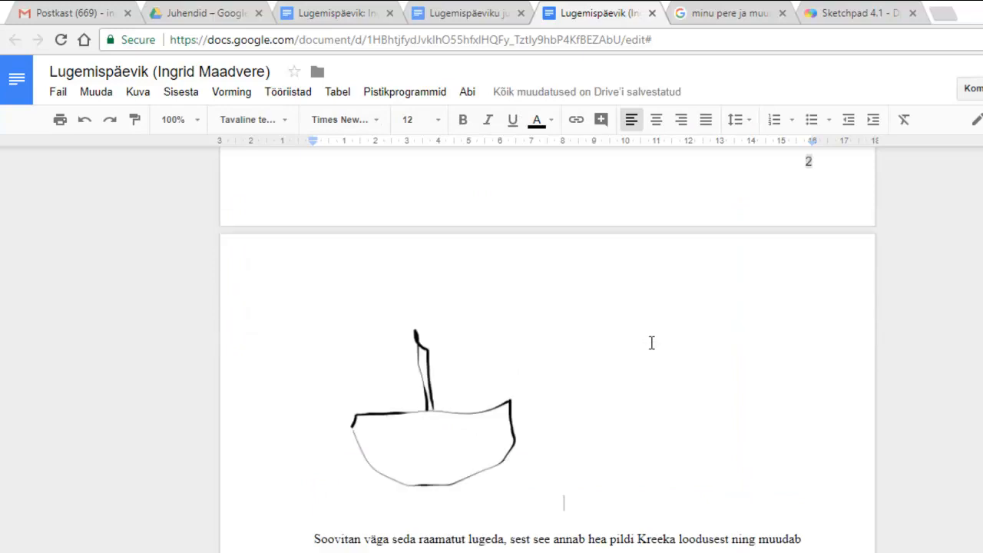
# - Add the caption "Joonis 2. Leslie ehitatud paat" on a new line below the boat drawing
pyautogui.press('Return')
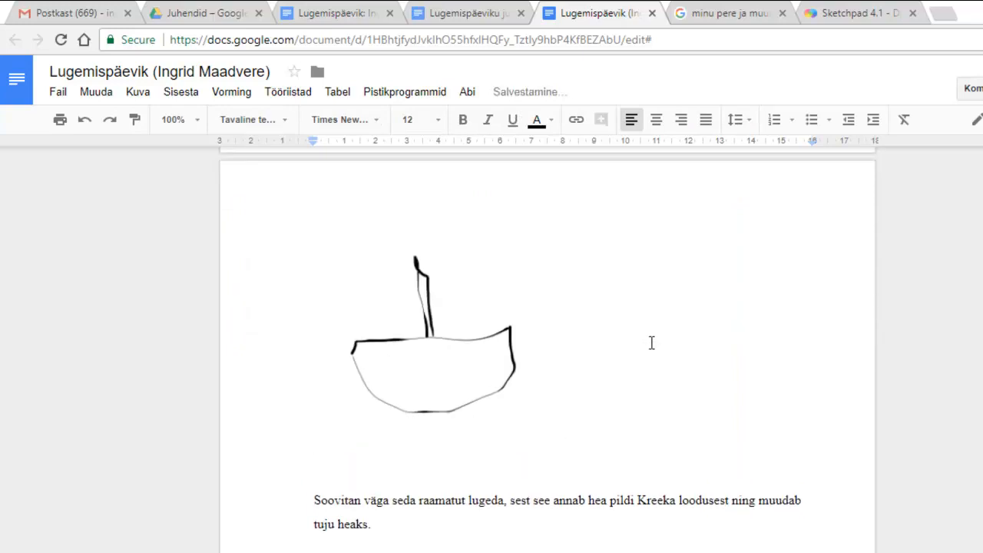
pyautogui.scroll(10, 651, 343)
pyautogui.scroll(-3, 651, 343)
pyautogui.scroll(-7, 652, 343)
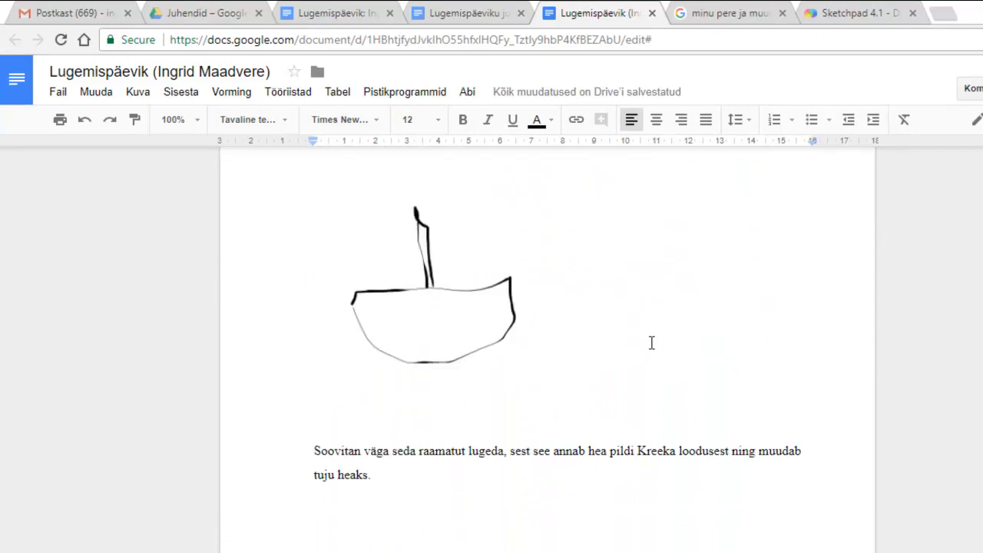
pyautogui.write('Joonis ')
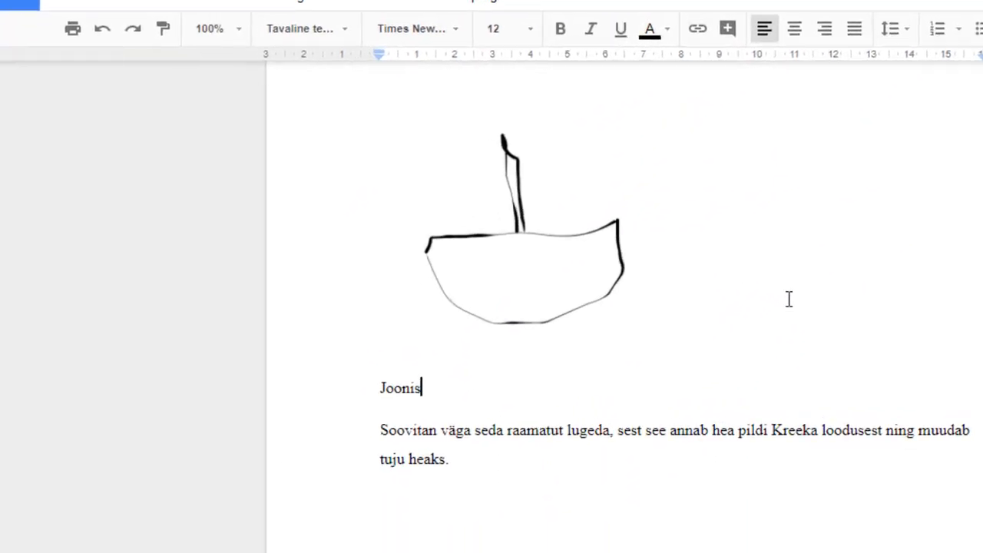
pyautogui.write('2.')
pyautogui.write(' Lela')
pyautogui.press('BackSpace')
pyautogui.press('BackSpace')
pyautogui.write('sl')
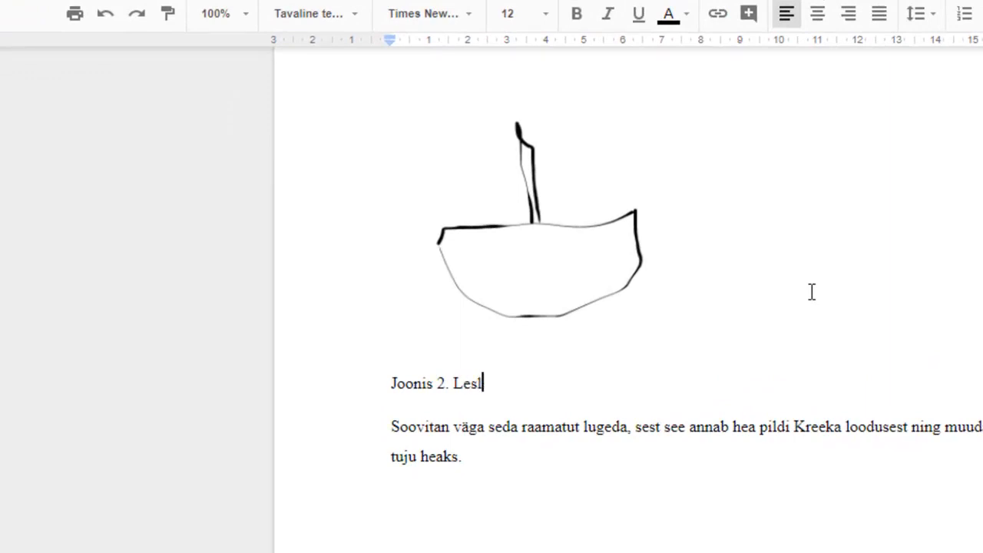
pyautogui.write('ie ehitat')
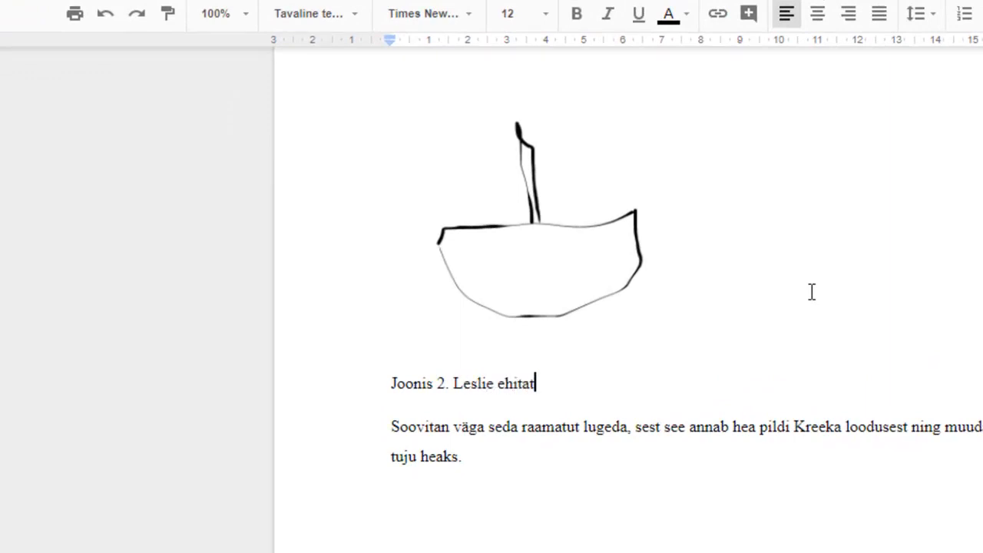
pyautogui.write('ud paat')
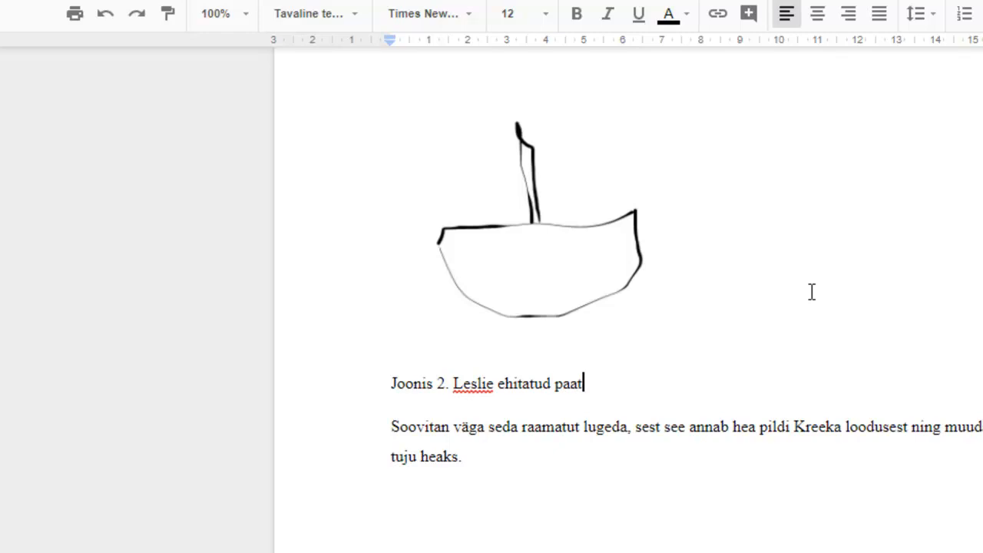
pyautogui.scroll(10, 812, 292)
pyautogui.scroll(-3, 741, 292)
pyautogui.scroll(5, 741, 292)
pyautogui.scroll(-3, 699, 294)
pyautogui.scroll(2, 698, 292)
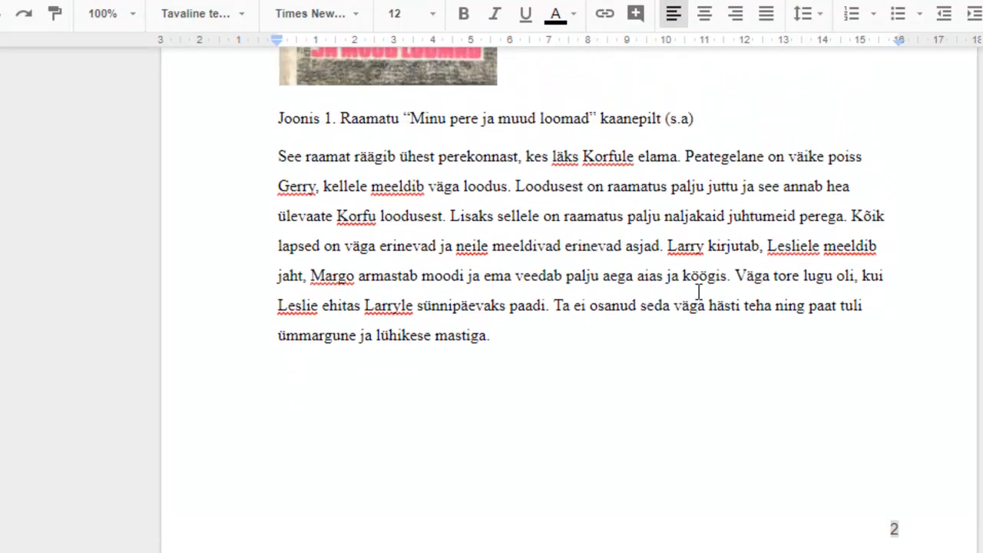
pyautogui.scroll(-2, 699, 292)
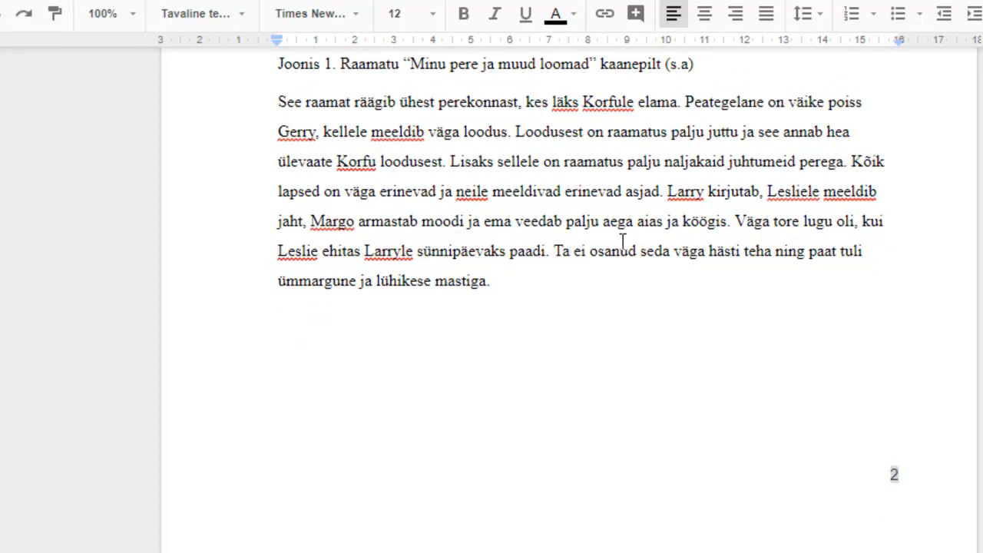
# - Insert the figure reference "(Vt Joonis 1)" after "sünnipäevaks paadi" in the summary paragraph, before the sentence's full stop
pyautogui.click(546, 255)
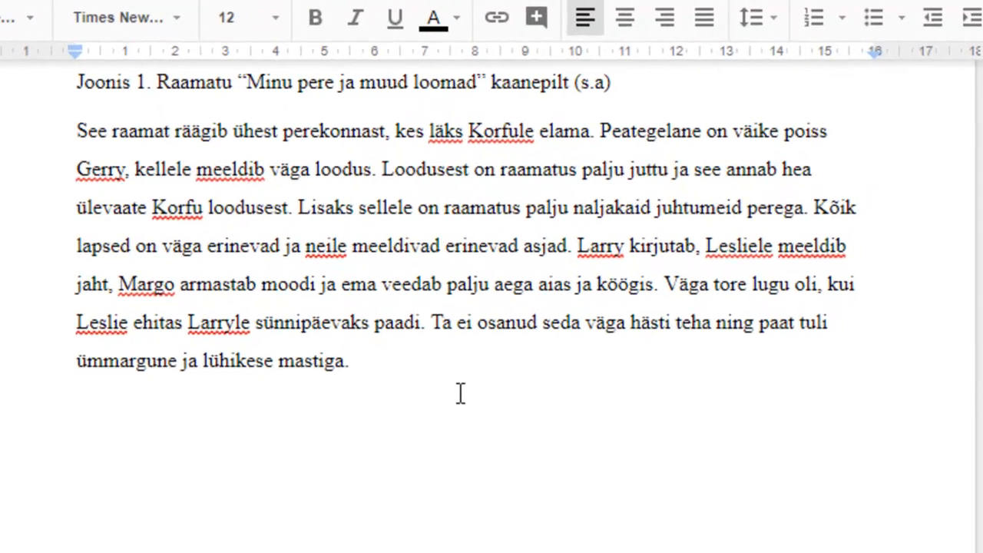
pyautogui.write('(')
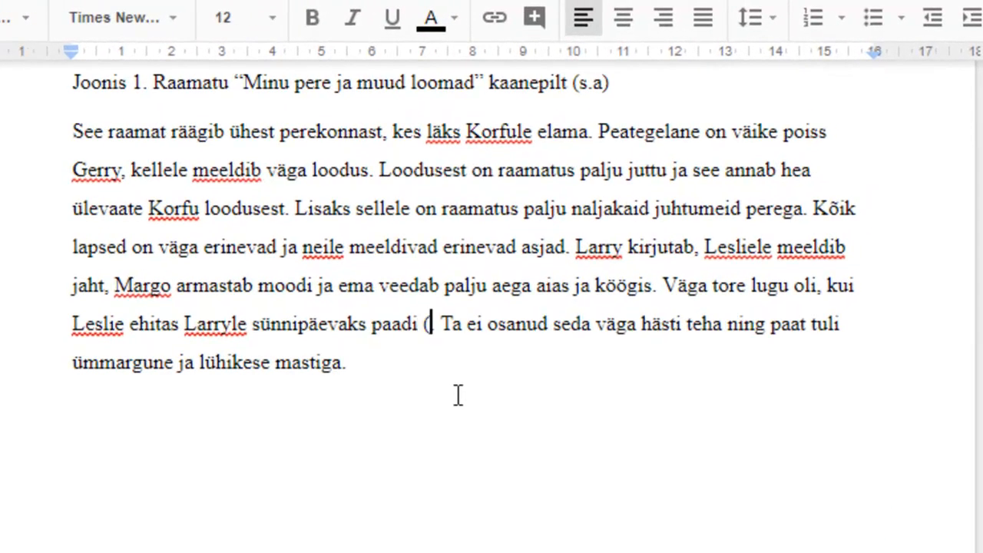
pyautogui.write('Vt.')
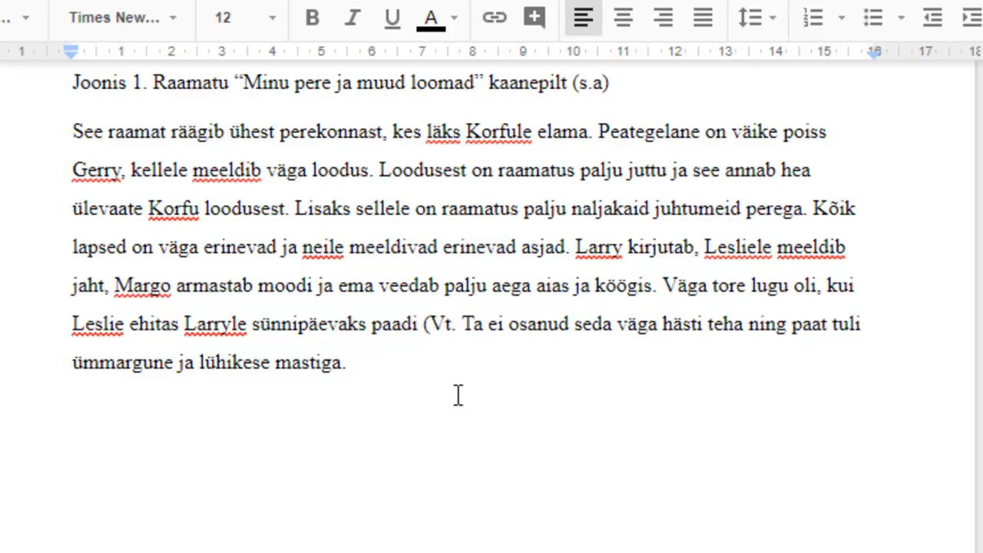
pyautogui.press('Delete')
pyautogui.write('Joonis')
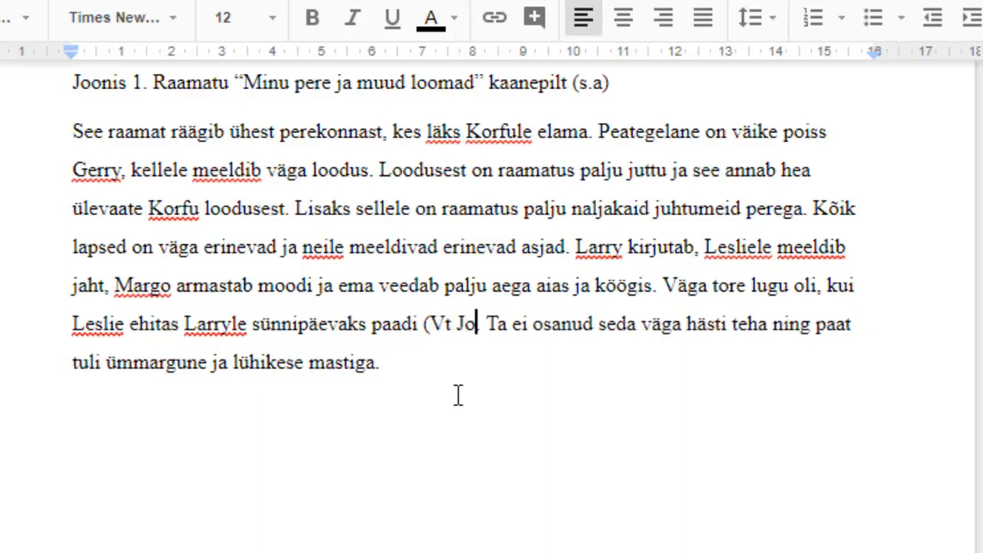
pyautogui.write(' 1')
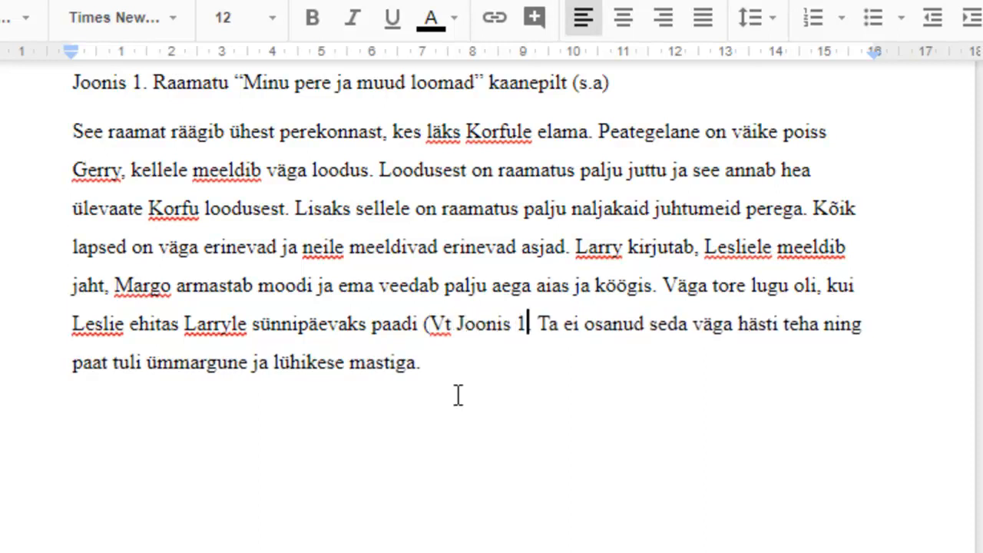
pyautogui.write(')')
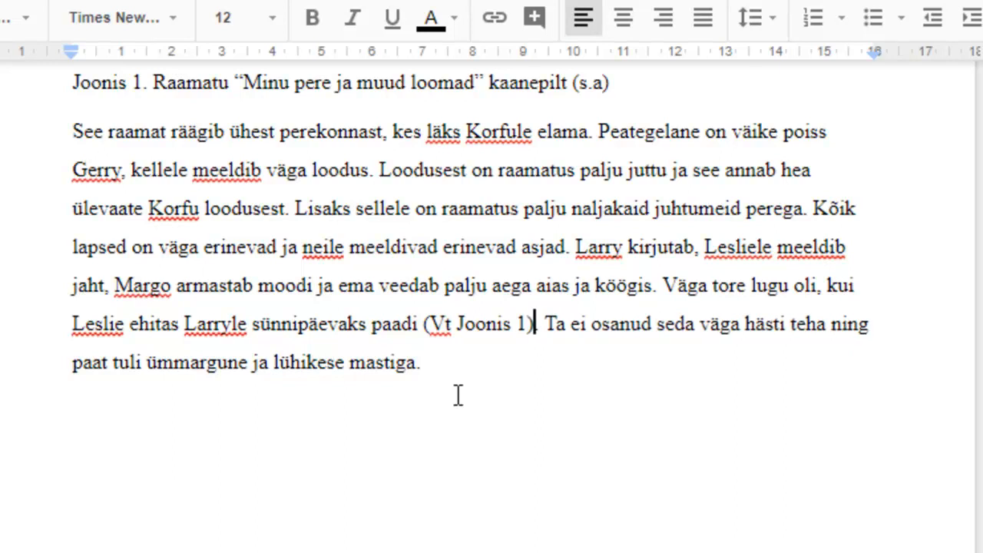
# - Correct the figure number in the summary's boat reference to 2 to match the boat drawing's caption
pyautogui.scroll(-10, 463, 405)
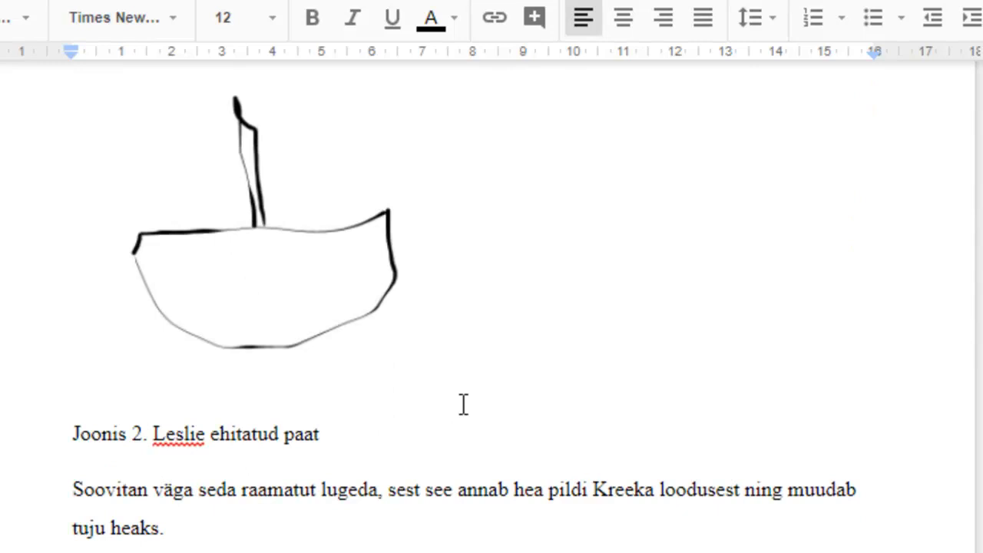
pyautogui.scroll(8, 463, 405)
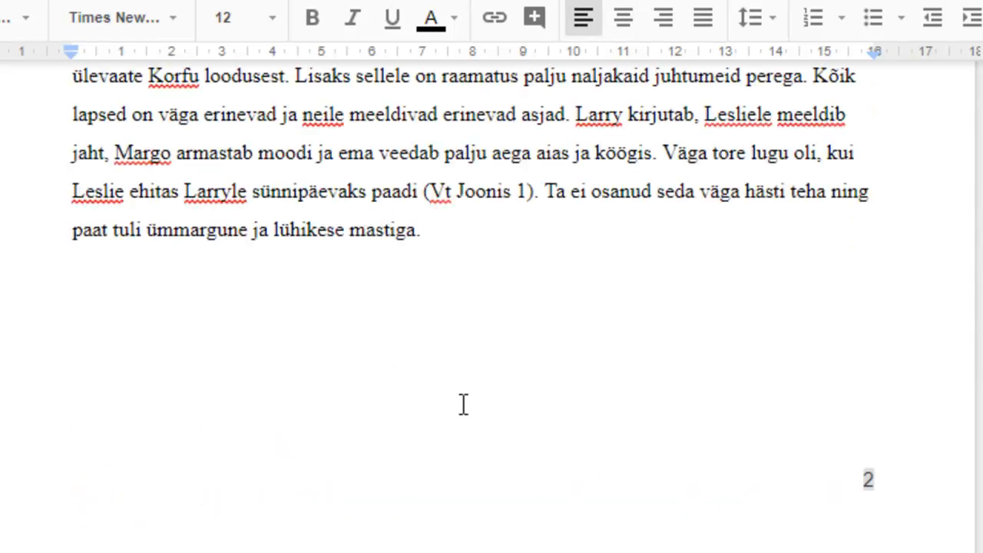
pyautogui.click(526, 192)
pyautogui.press('BackSpace')
pyautogui.write('2')
# - Add a new line below the "Kasutatud allikad" heading on the last page
pyautogui.scroll(-3, 596, 340)
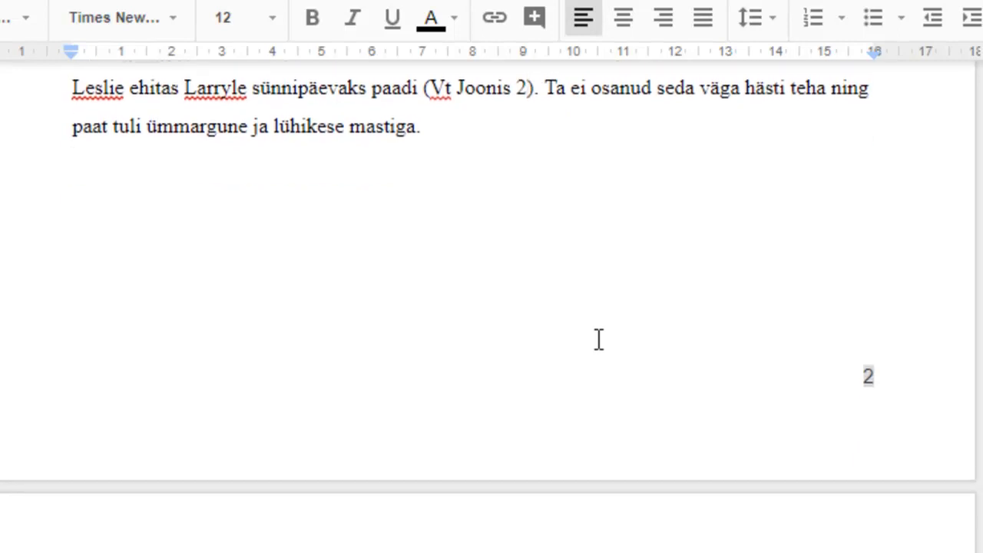
pyautogui.scroll(15, 599, 339)
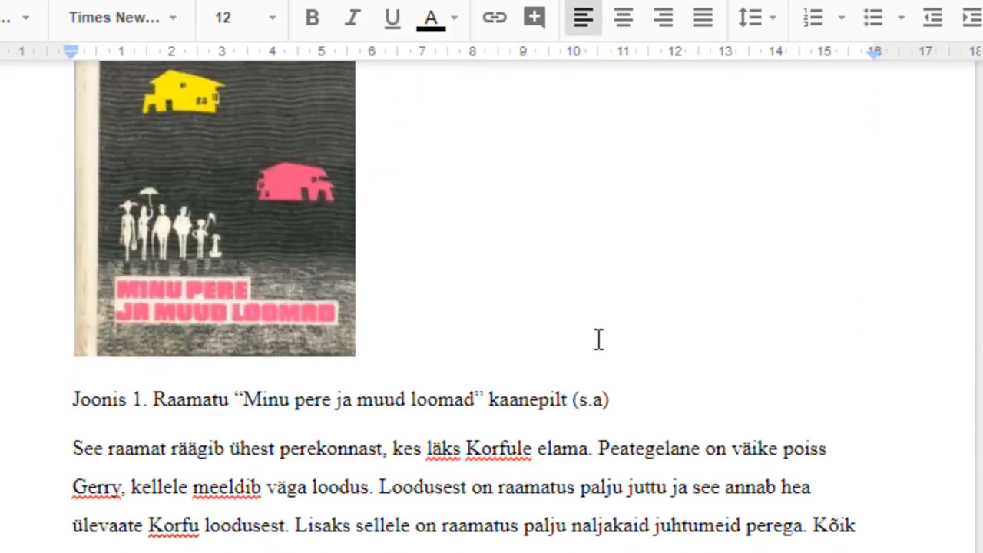
pyautogui.scroll(-3, 598, 340)
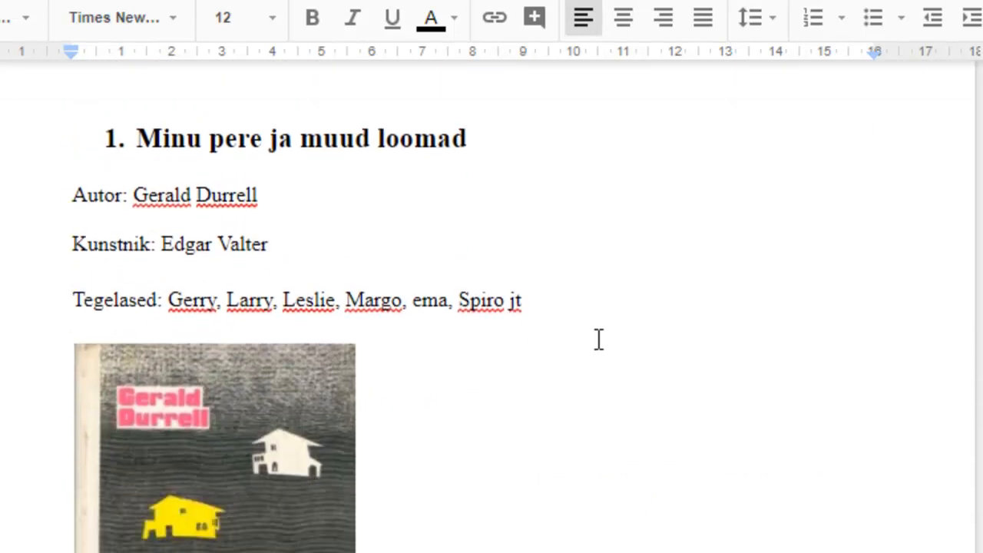
pyautogui.scroll(-20, 598, 340)
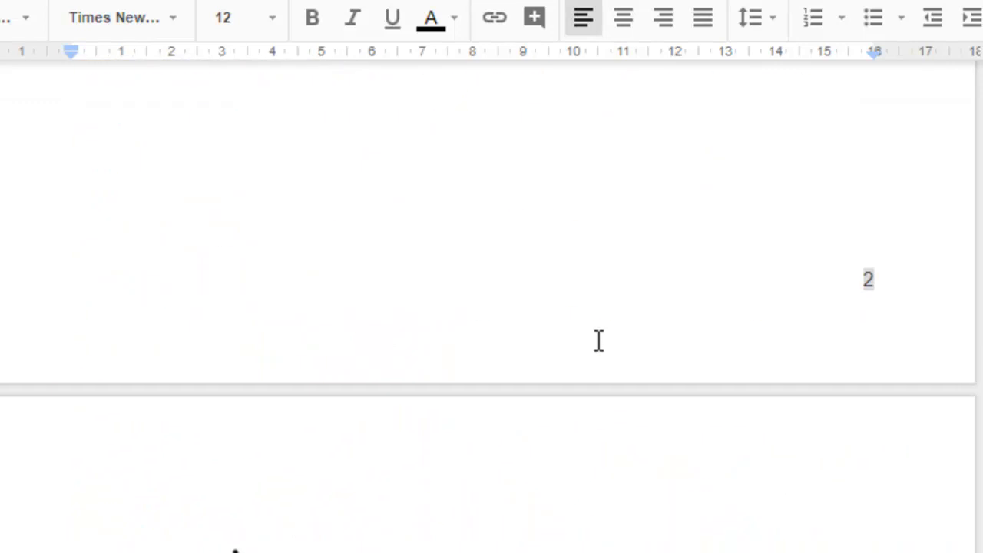
pyautogui.scroll(-20, 598, 341)
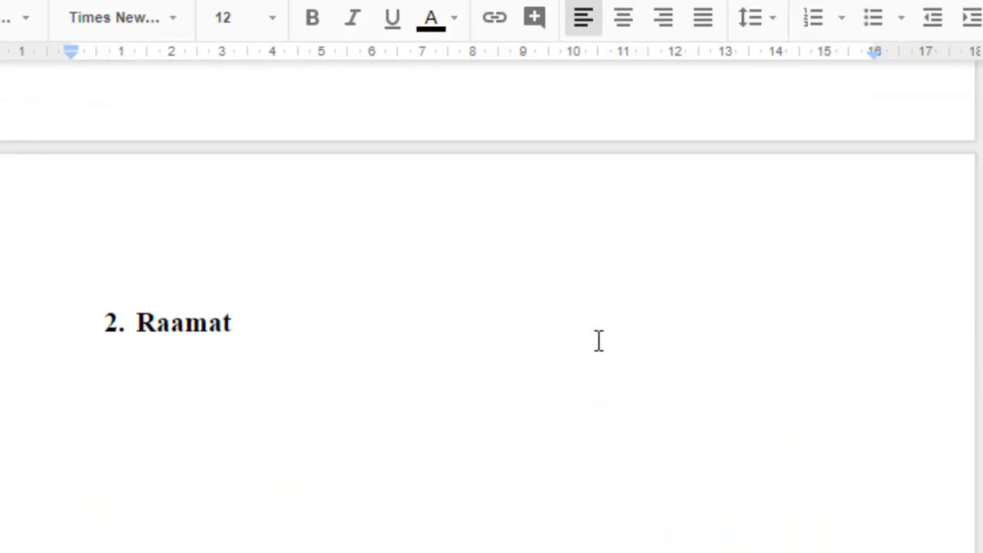
pyautogui.scroll(-20, 279, 380)
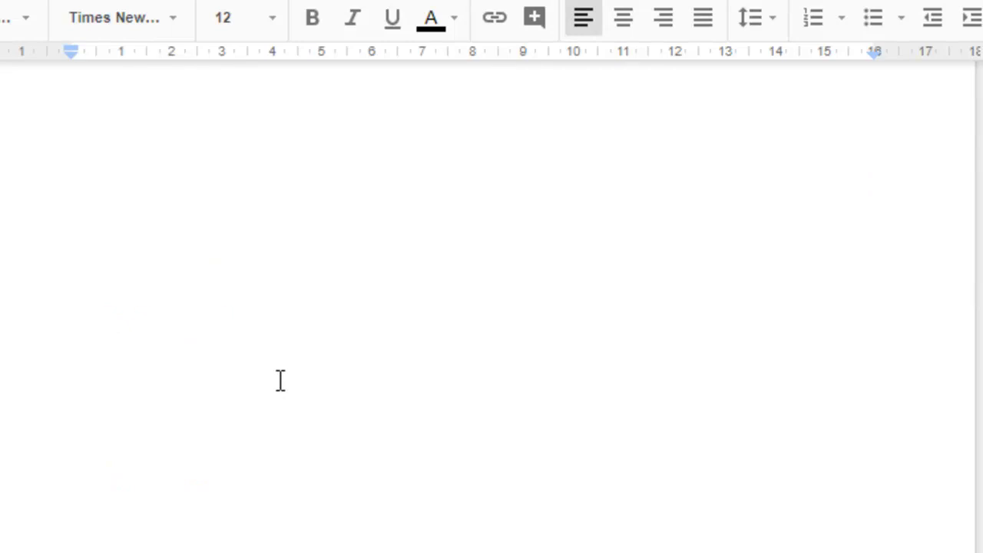
pyautogui.scroll(-3, 337, 361)
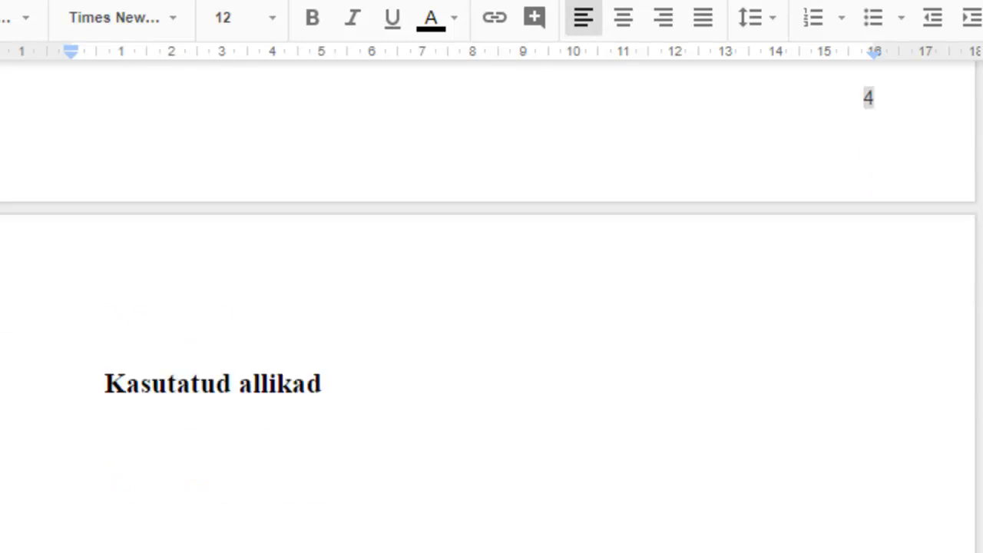
pyautogui.click(137, 420)
pyautogui.click(349, 357)
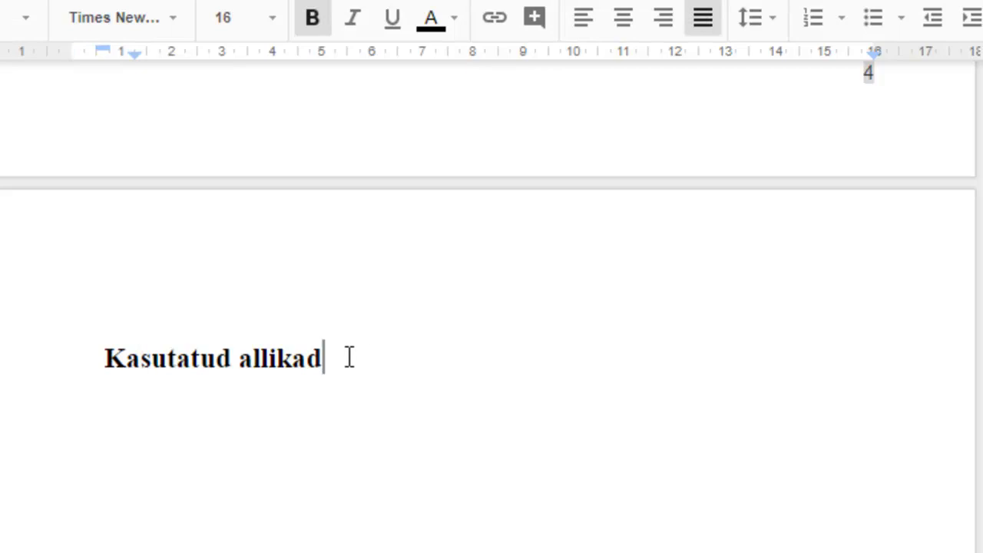
pyautogui.press('Return')
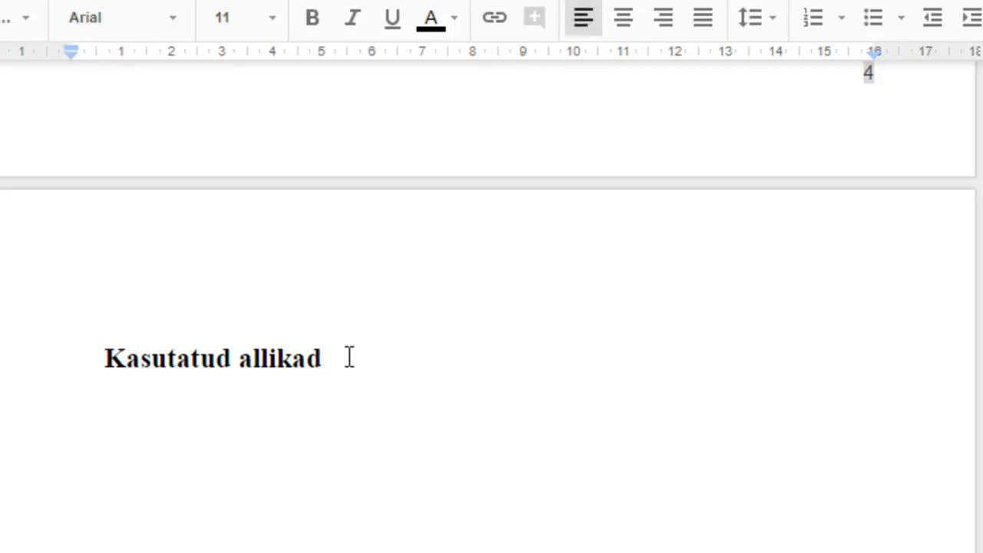
# - Format the new line under "Kasutatud allikad" as left-aligned Times New Roman, size 12
pyautogui.click(177, 18)
pyautogui.click(168, 64)
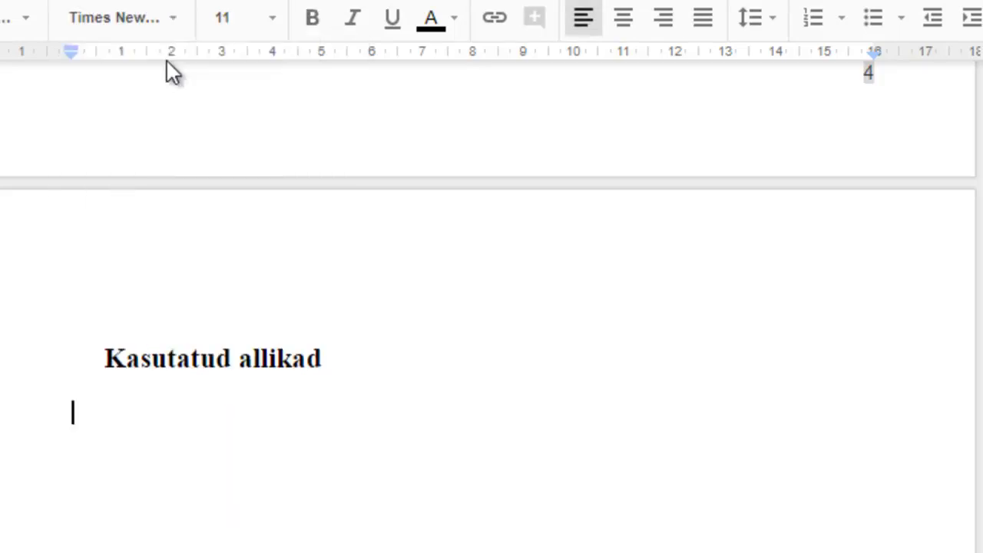
pyautogui.click(273, 19)
pyautogui.click(244, 208)
pyautogui.click(701, 23)
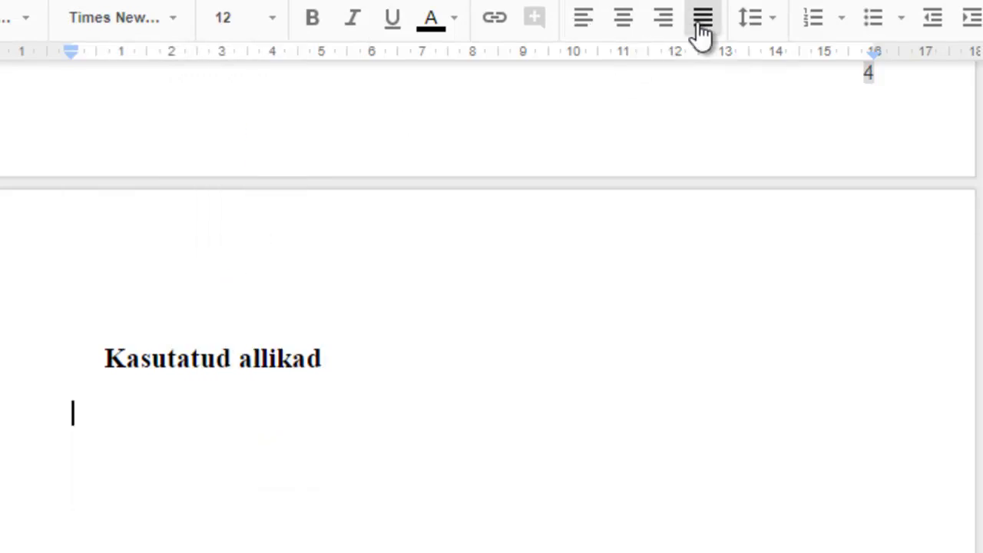
pyautogui.click(582, 35)
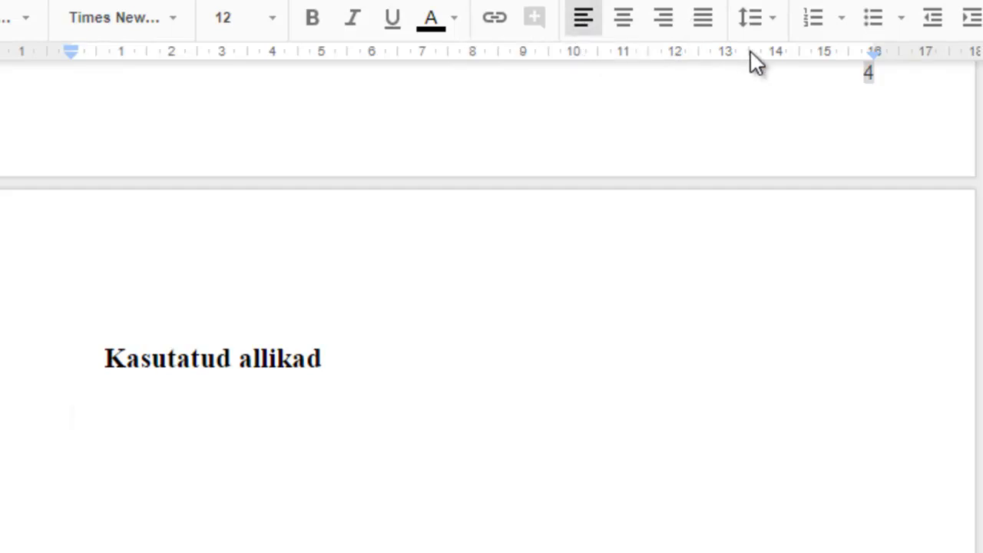
# - Set the source line's line spacing to 1.5 and the spacing after the paragraph to 6 points
pyautogui.click(773, 23)
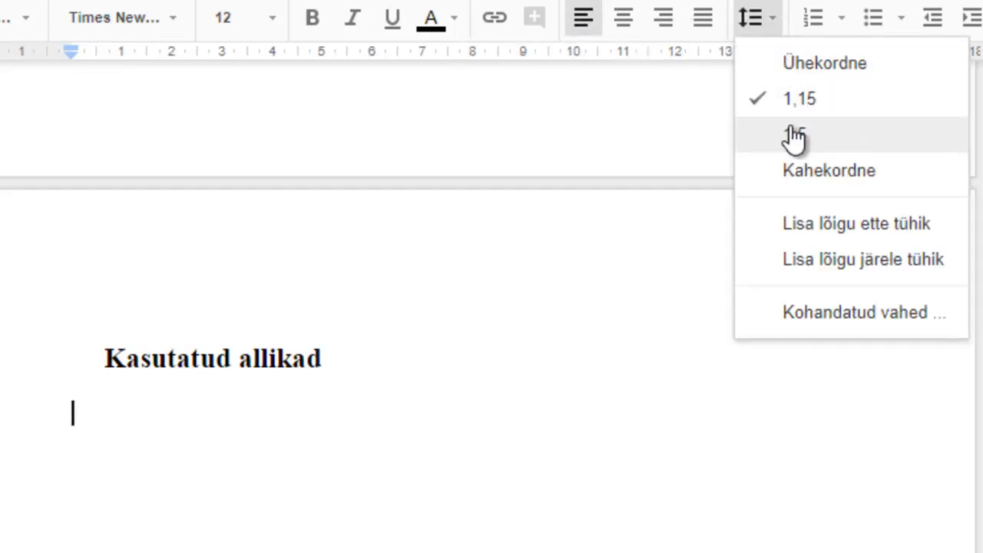
pyautogui.click(794, 135)
pyautogui.click(777, 37)
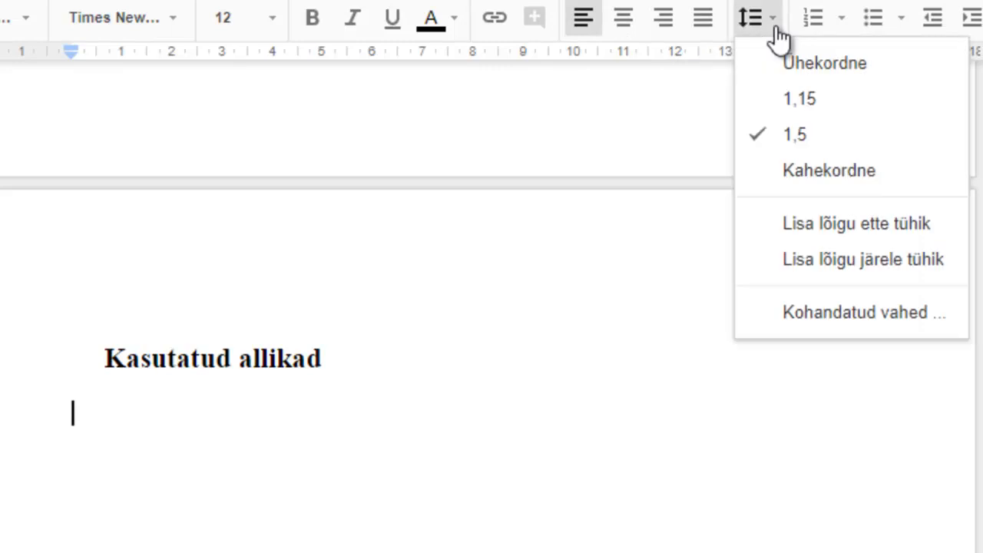
pyautogui.click(847, 319)
pyautogui.click(585, 348)
pyautogui.press('BackSpace')
pyautogui.write('6')
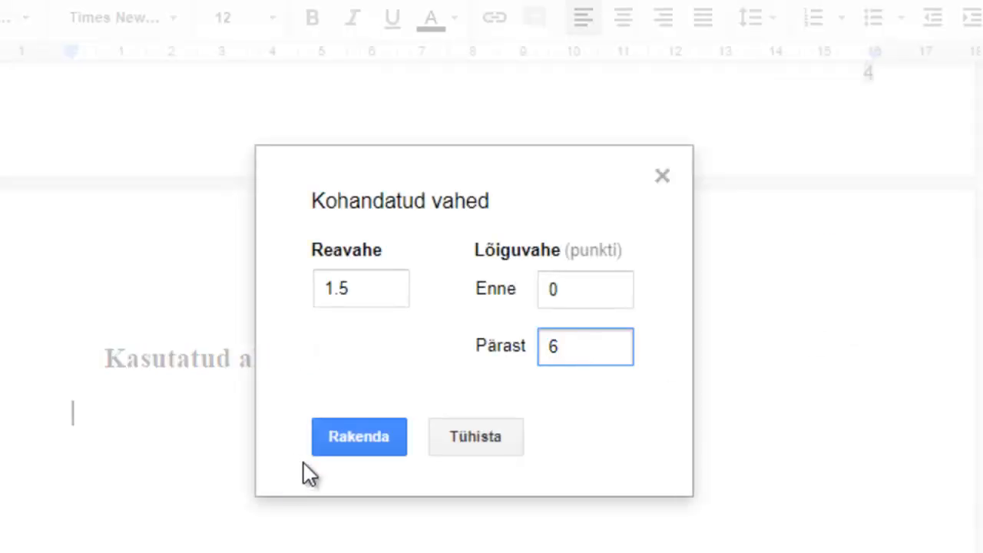
pyautogui.click(352, 437)
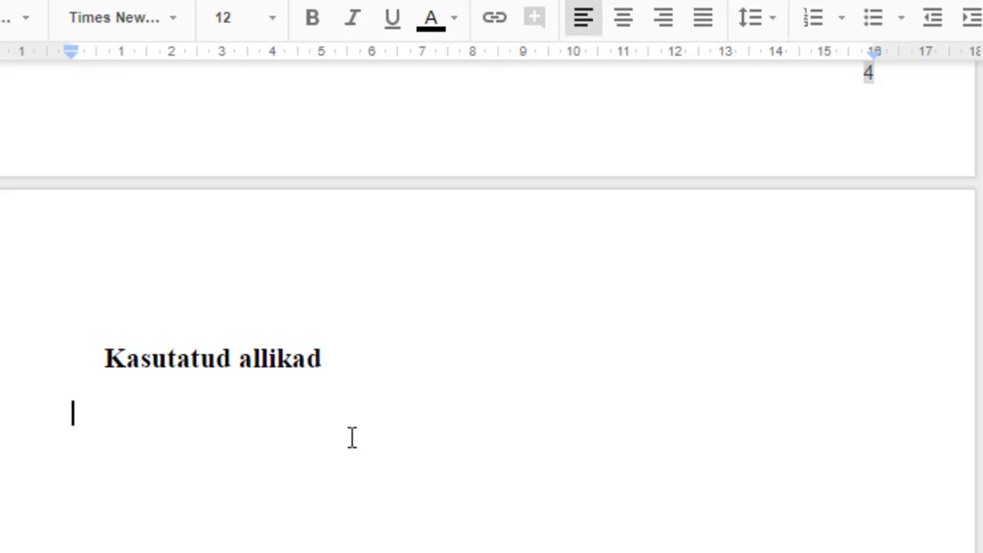
# - Enter the book source "Durrell, G. (1976). Minu pere ja muud loomad. Eesti Raamat." under "Kasutatud allikad"
pyautogui.write('Durrell')
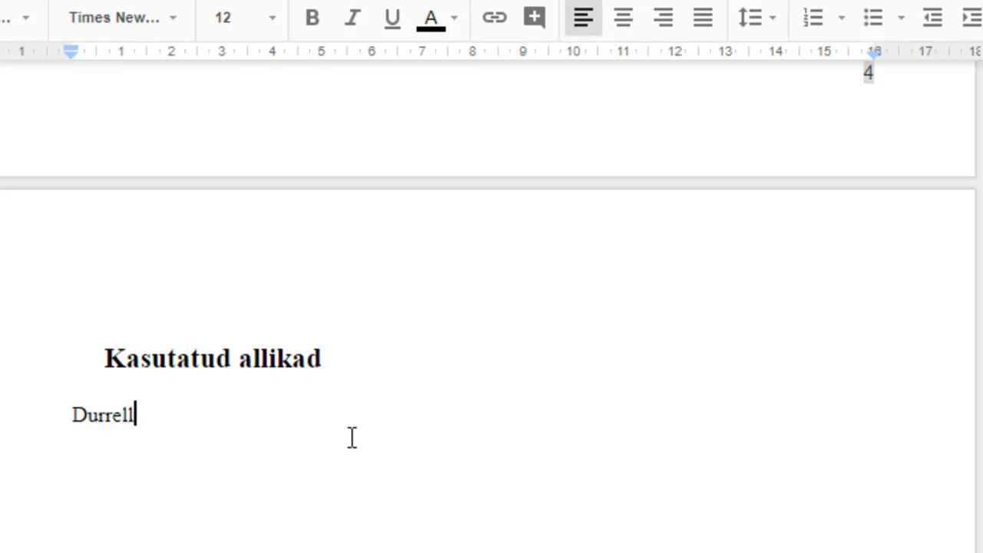
pyautogui.write(', G. (')
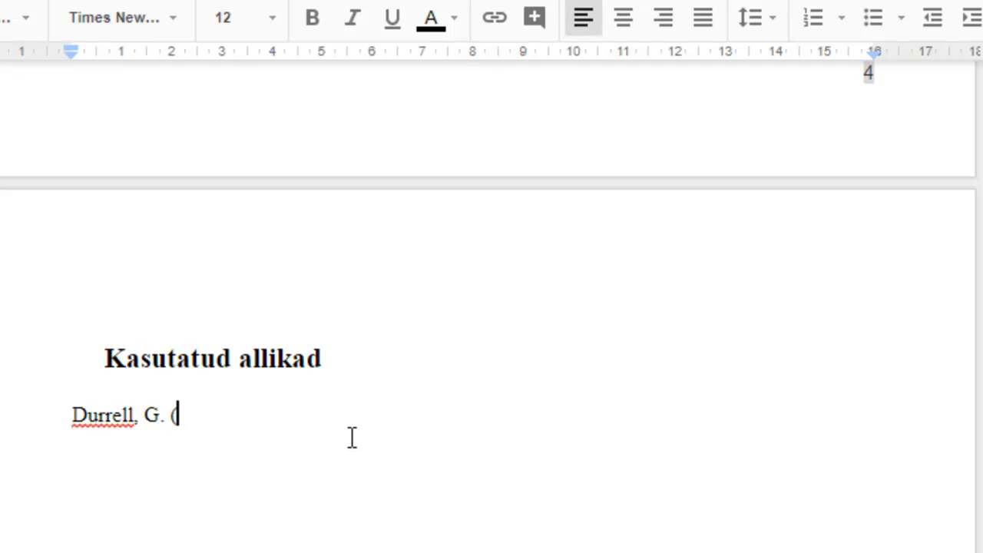
pyautogui.write('197')
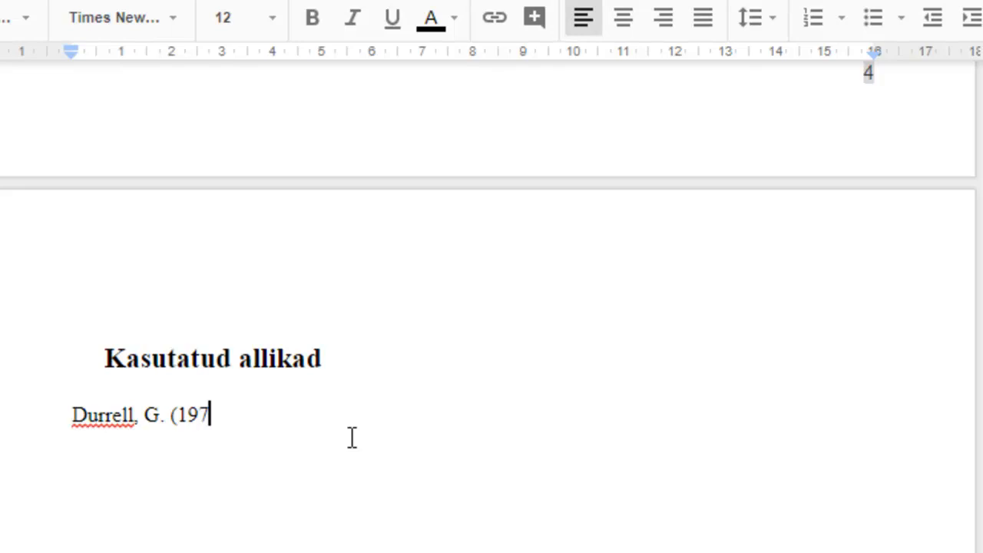
pyautogui.write('6). Minu pere')
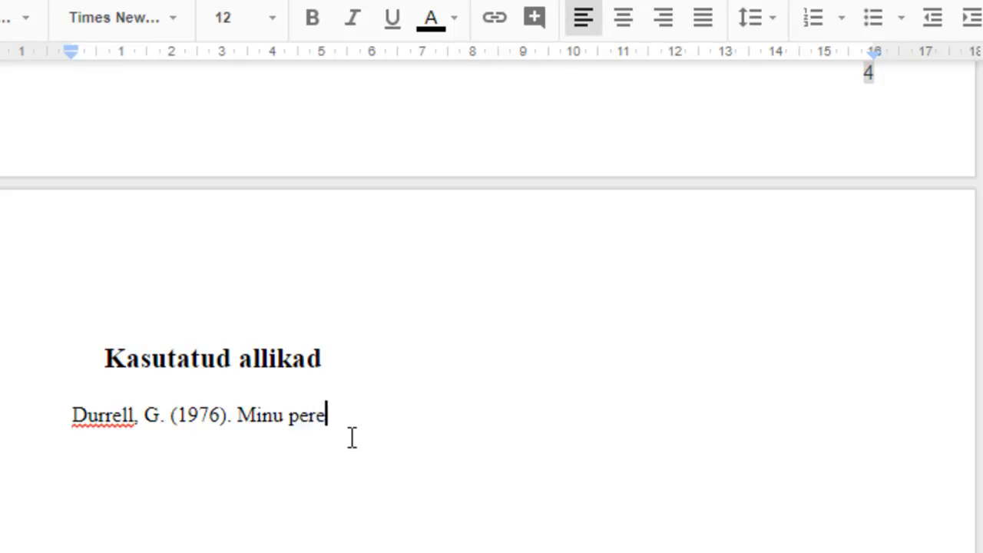
pyautogui.write(' ja muud loom')
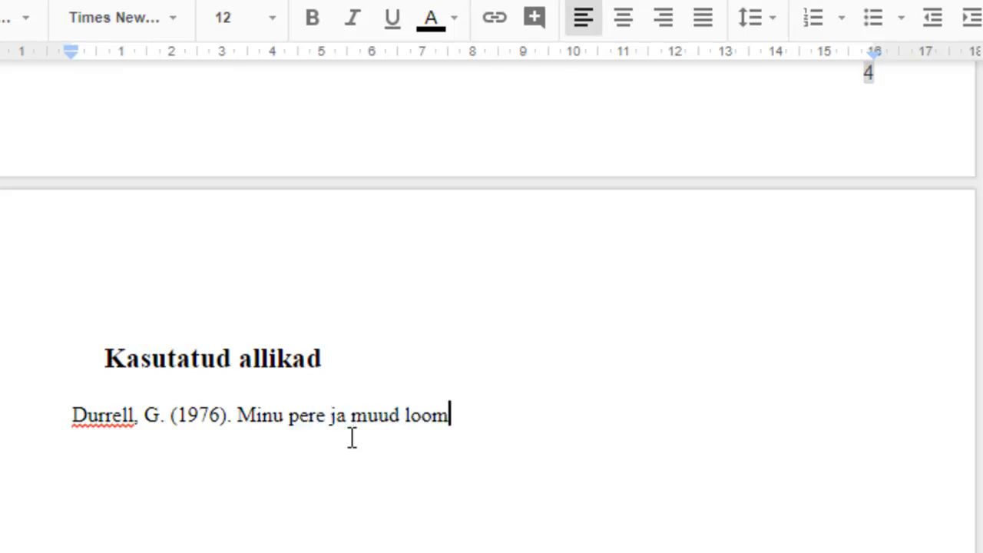
pyautogui.write('ad.')
pyautogui.write('Eesti Raamat')
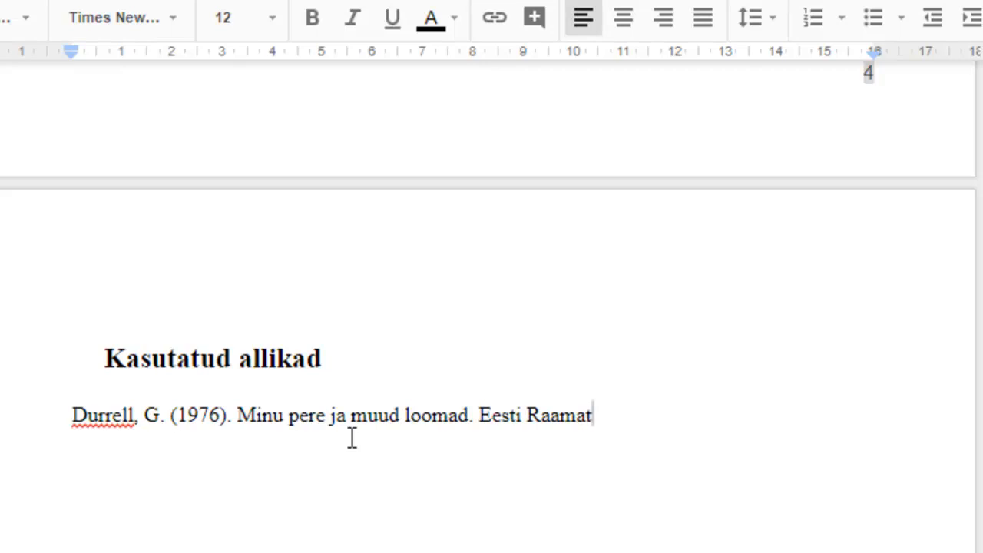
pyautogui.write('.')
# - Check the captions of the pictures on the earlier pages, especially the wording under the book cover picture
pyautogui.scroll(4, 352, 437)
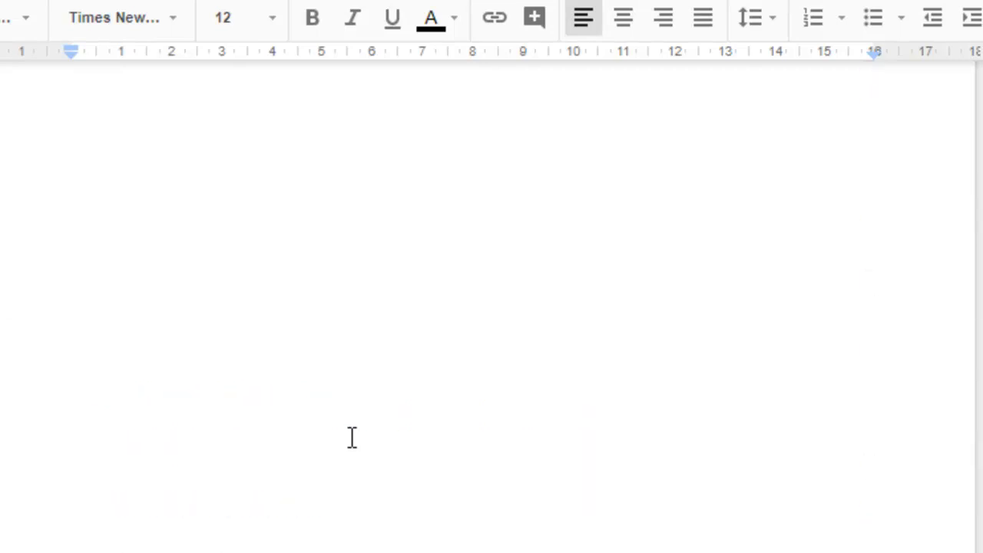
pyautogui.scroll(20, 351, 437)
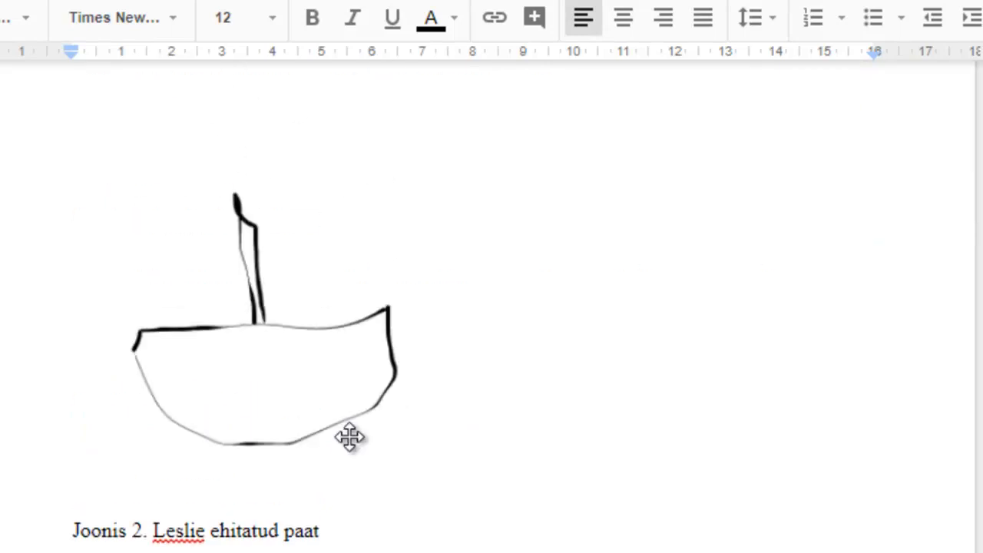
pyautogui.scroll(10, 351, 437)
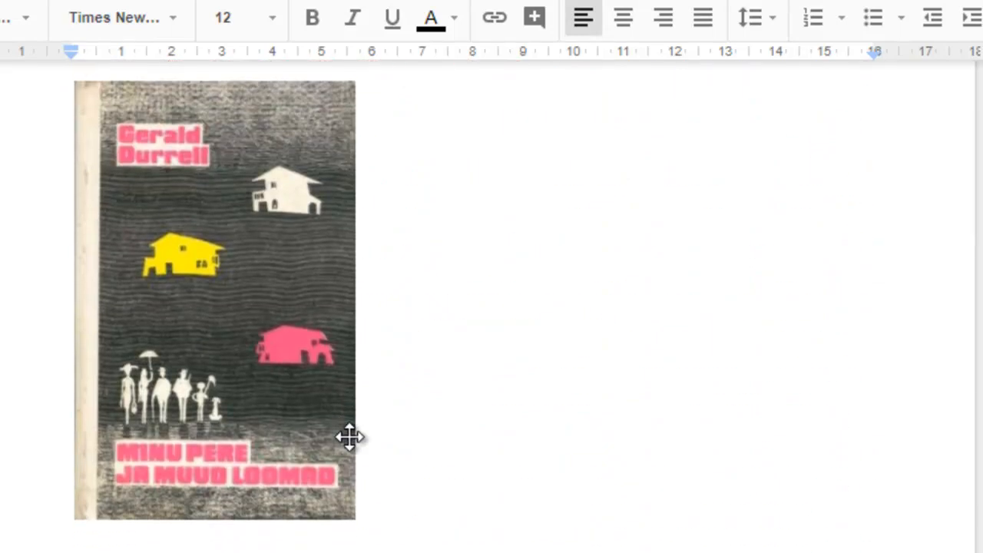
pyautogui.scroll(-1, 350, 437)
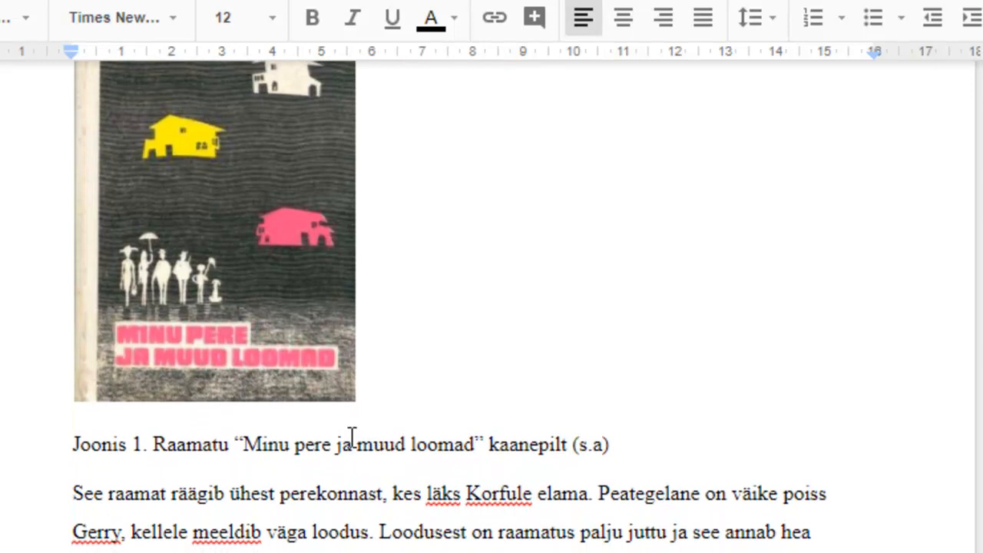
pyautogui.scroll(-3, 351, 438)
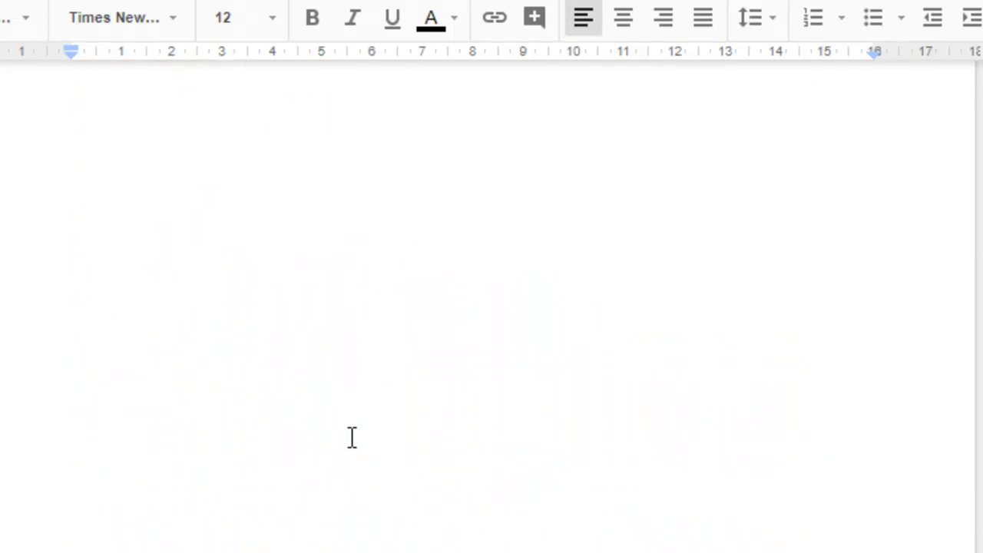
pyautogui.scroll(-8, 352, 438)
pyautogui.scroll(-6, 352, 438)
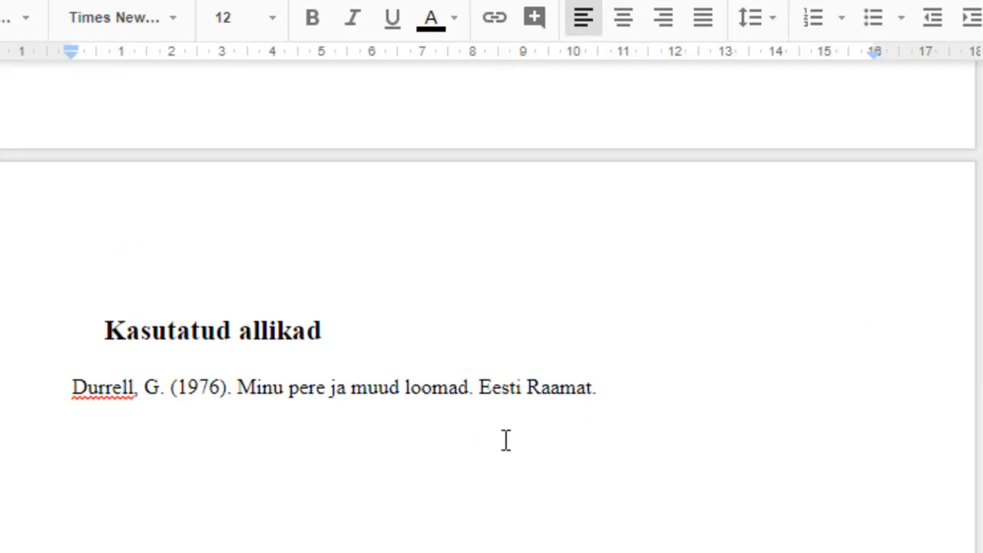
# - Add a second source line under "Kasutatud allikad" with the title "Raamatu “Minu pere ja muud loomad” kaanepilt."
pyautogui.press('Return')
pyautogui.write('Mi')
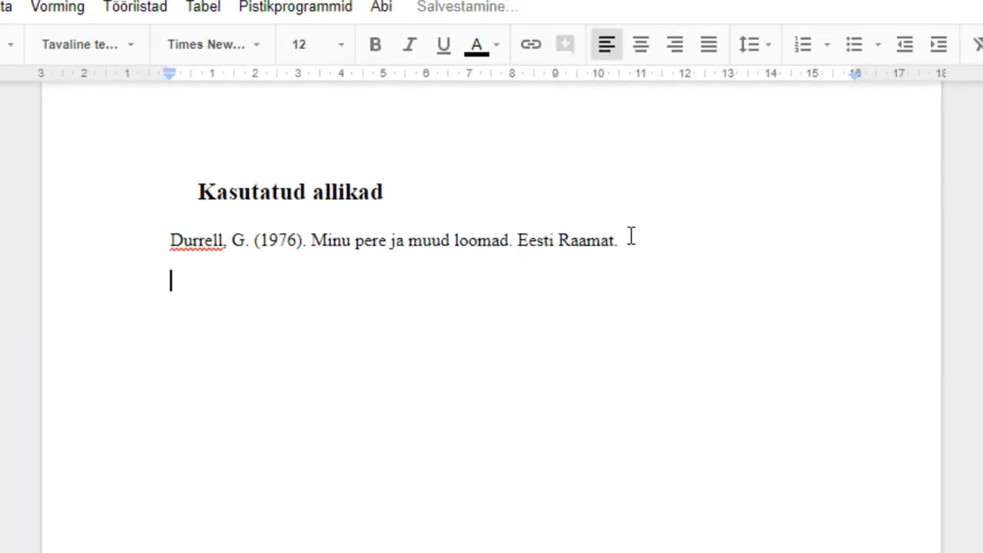
pyautogui.write('Raam')
pyautogui.write('atu ')
pyautogui.write('"minu p')
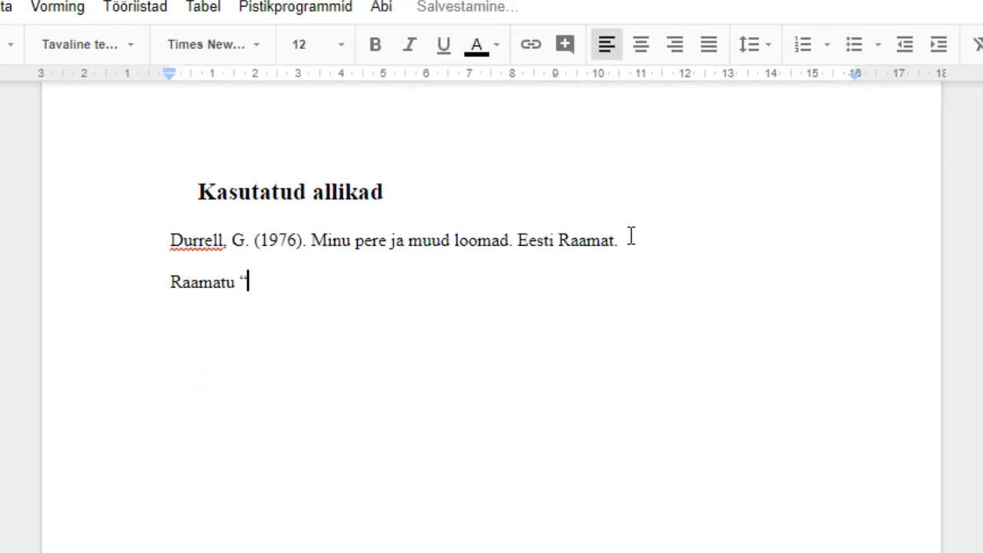
pyautogui.press('BackSpace')
pyautogui.press('BackSpace')
pyautogui.press('BackSpace')
pyautogui.press('BackSpace')
pyautogui.press('BackSpace')
pyautogui.press('BackSpace')
pyautogui.write('Minu pere')
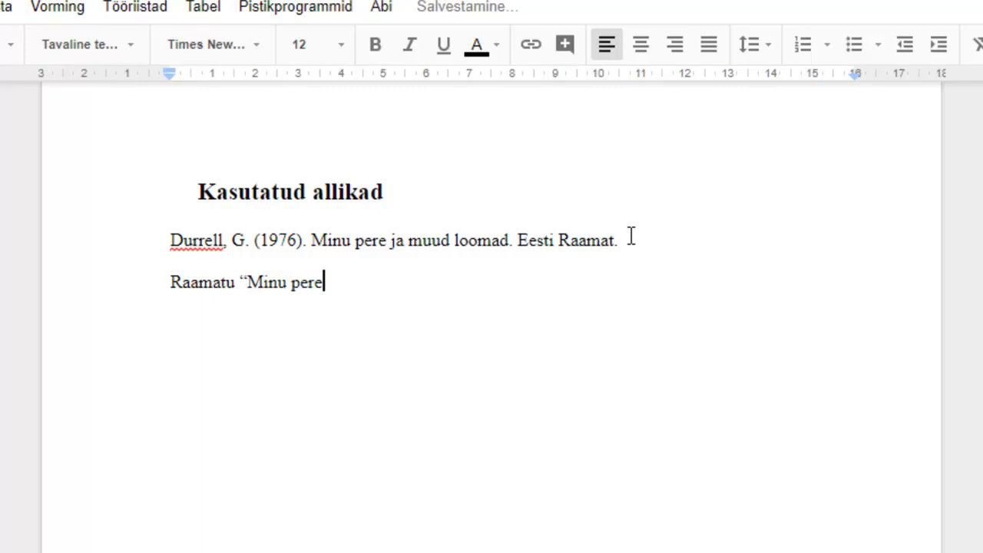
pyautogui.write(' ja muud loo')
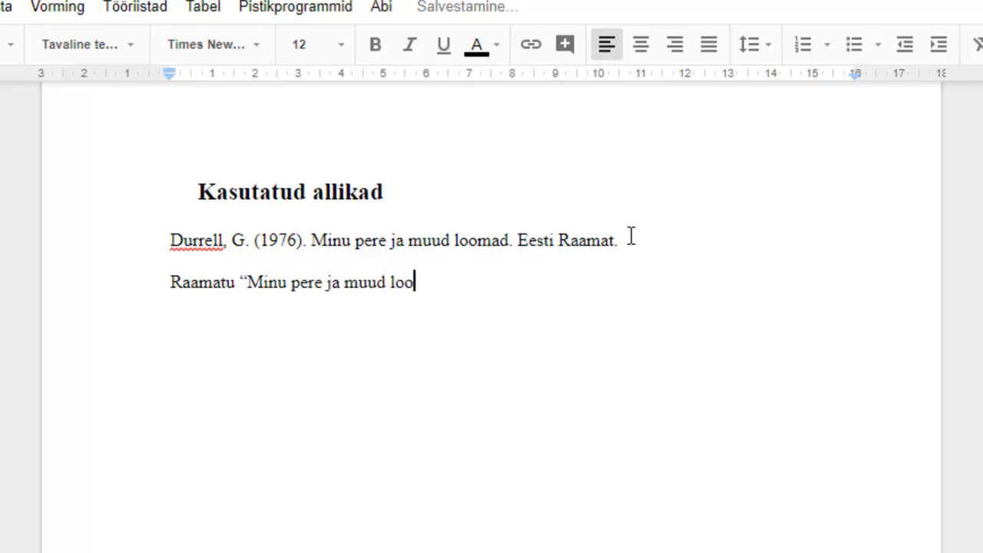
pyautogui.write('mad” kaa')
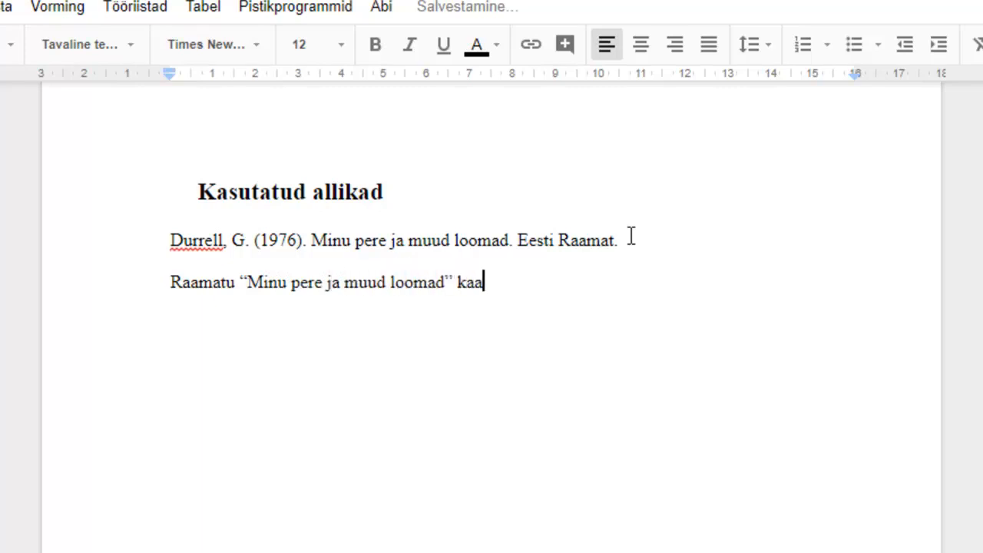
pyautogui.write('nepilt.')
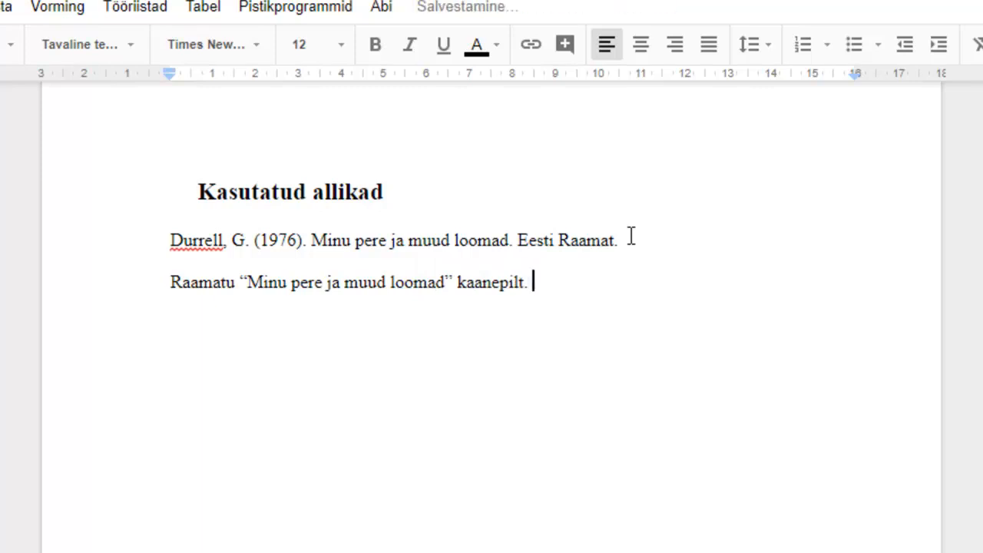
# - Append the missing-date mark "(s.a)." and the media type "[Foto]." to the cover picture source
pyautogui.write(' (s.a).')
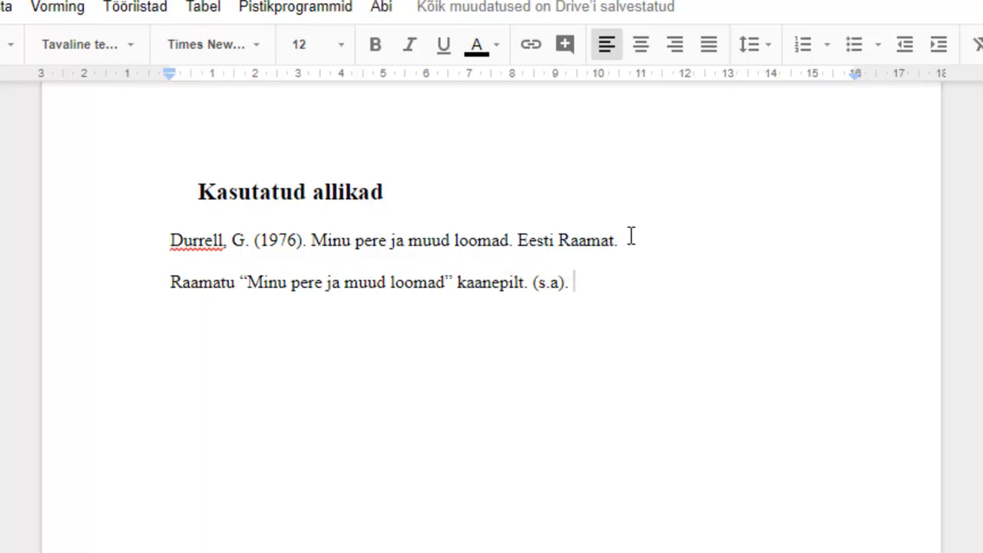
pyautogui.write('[')
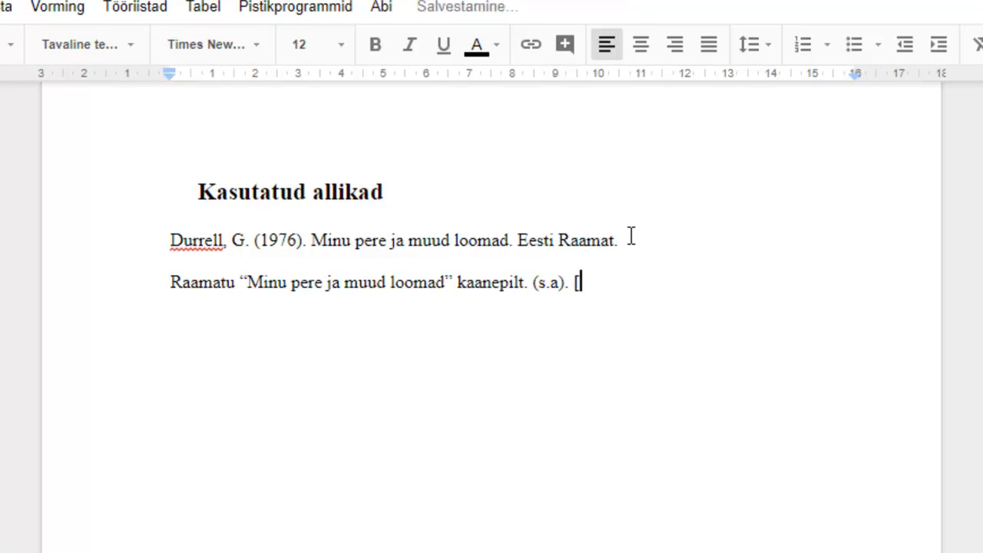
pyautogui.write('Foto].')
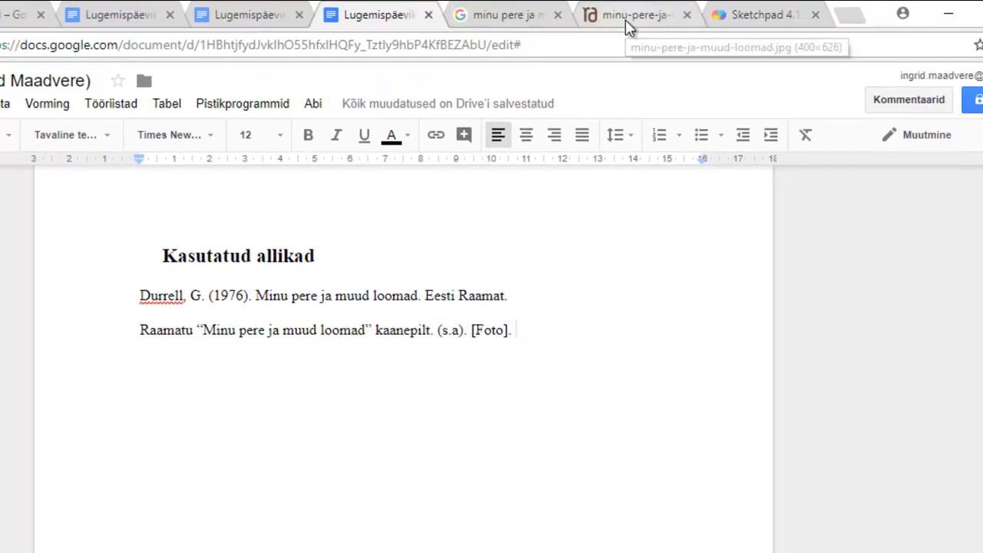
# - Copy the cover image's web address from its browser page into the end of the picture source and add the access date "(18.10.2017)"
pyautogui.click(625, 19)
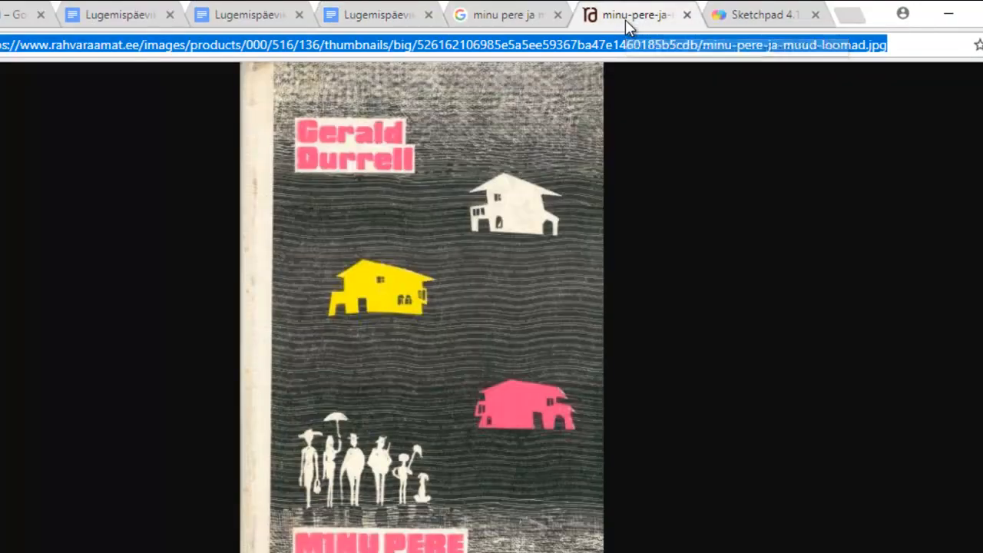
pyautogui.rightClick(597, 51)
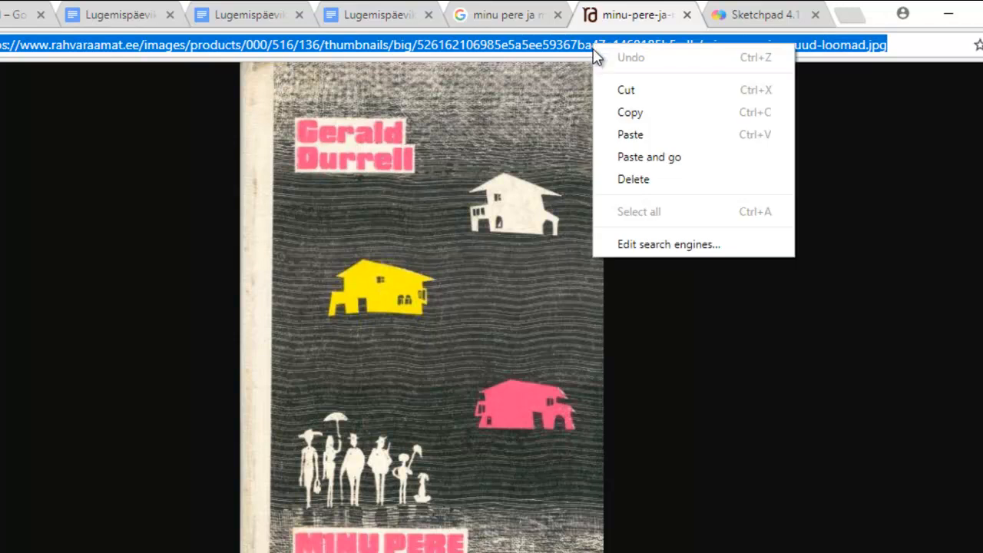
pyautogui.click(629, 112)
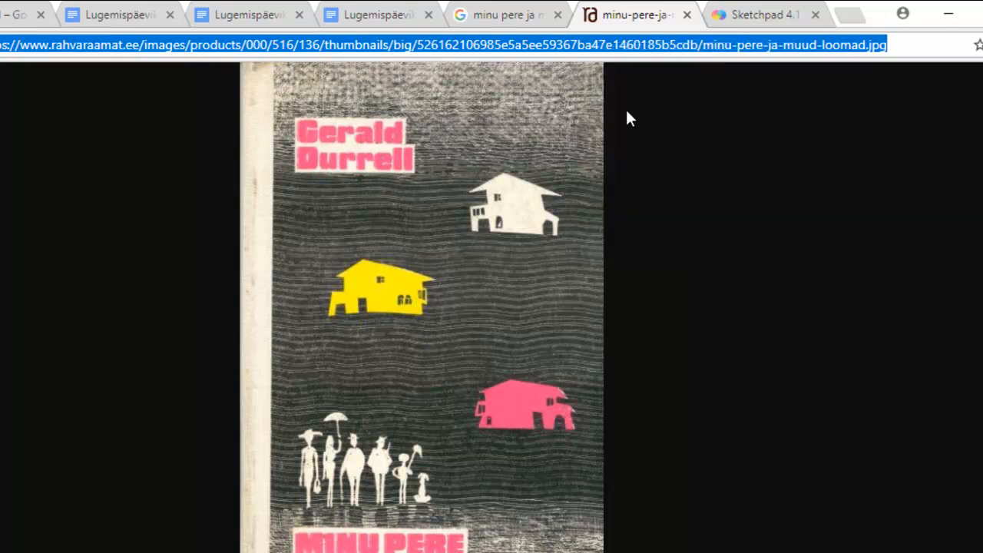
pyautogui.click(359, 14)
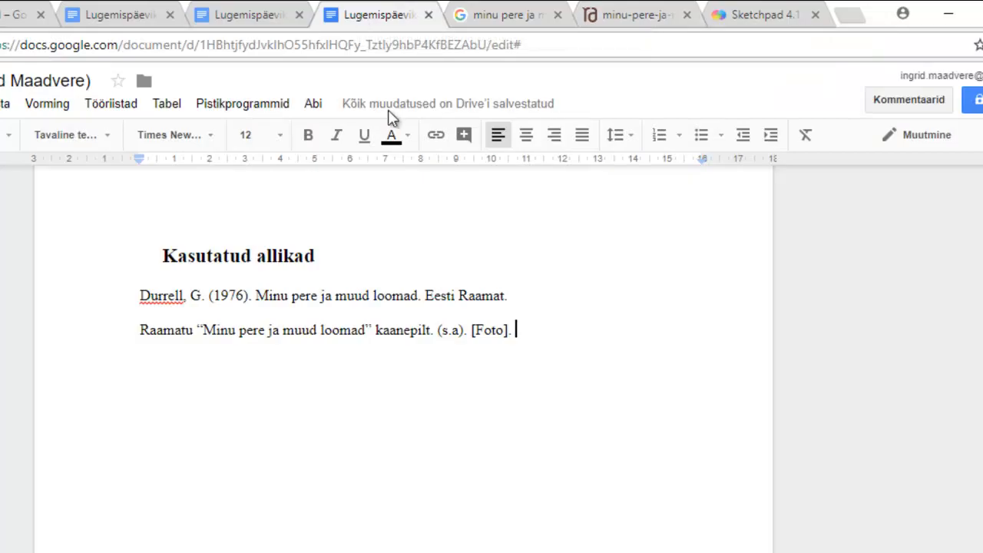
pyautogui.rightClick(525, 331)
pyautogui.click(562, 404)
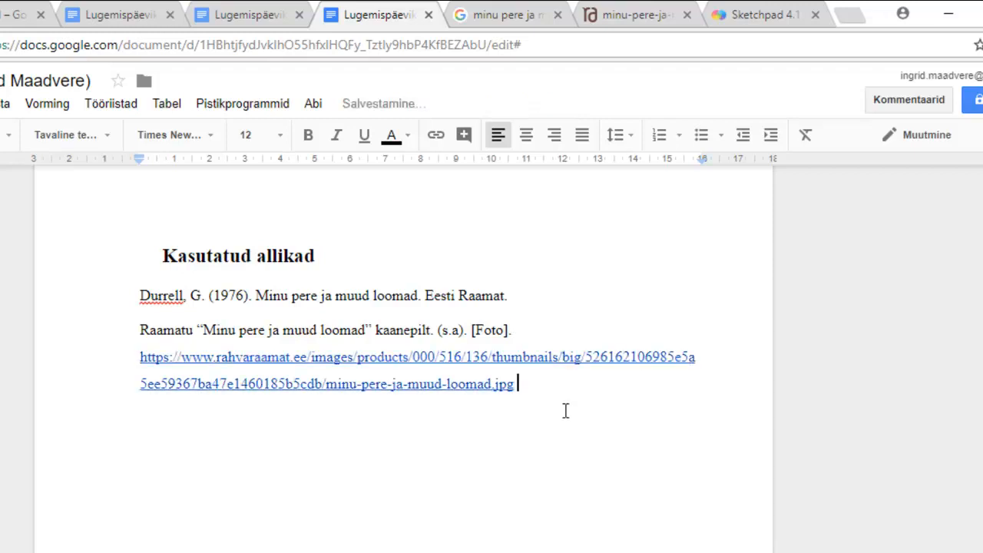
pyautogui.write('(18.10.2017)')
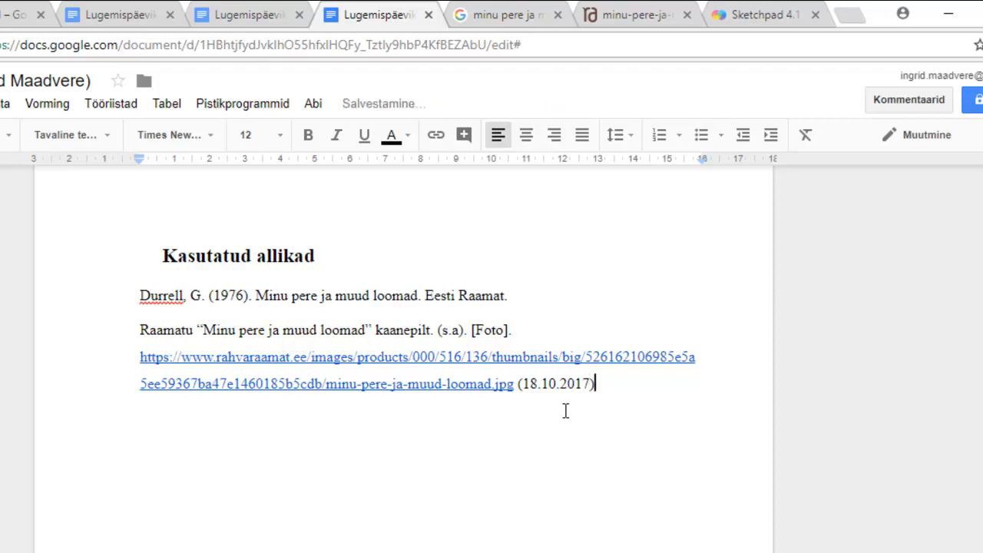
pyautogui.write('.')
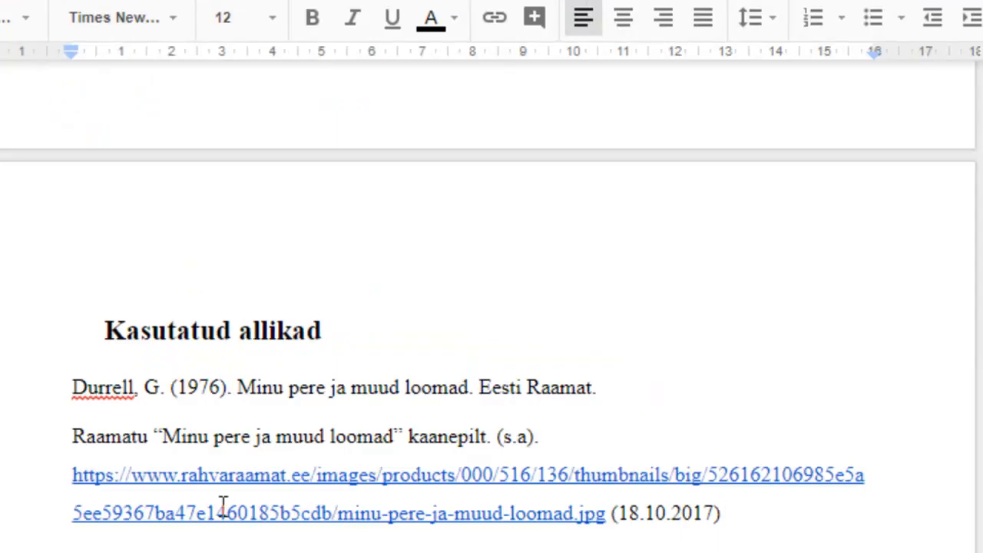
# - Update the table of contents under the "Sisukord" heading to match the document's current headings
pyautogui.scroll(2, 223, 506)
pyautogui.scroll(10, 223, 507)
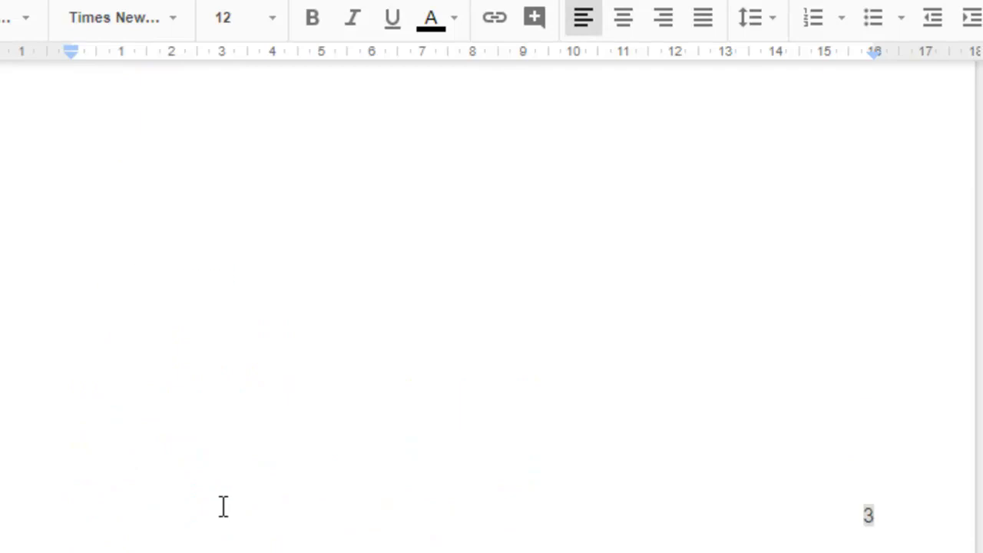
pyautogui.scroll(15, 223, 507)
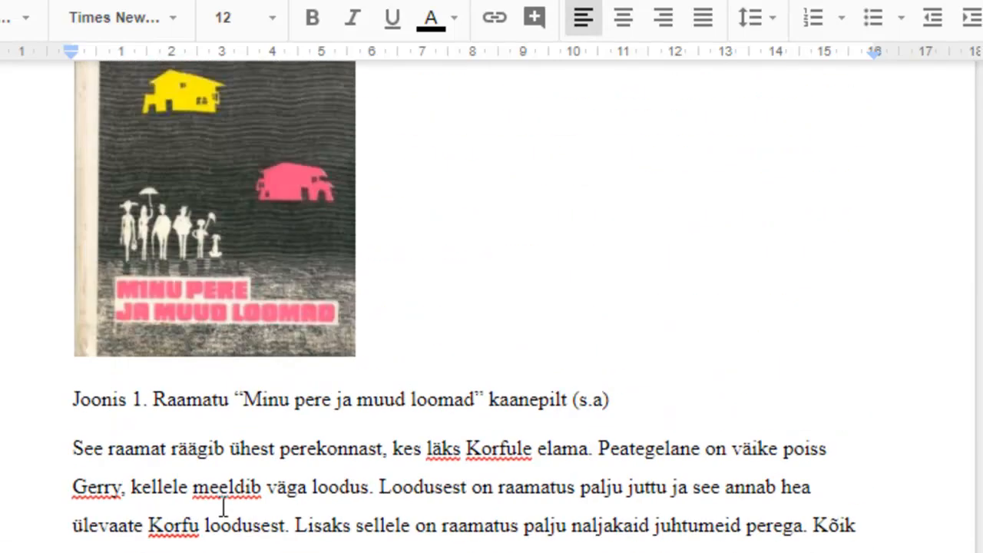
pyautogui.scroll(10, 221, 506)
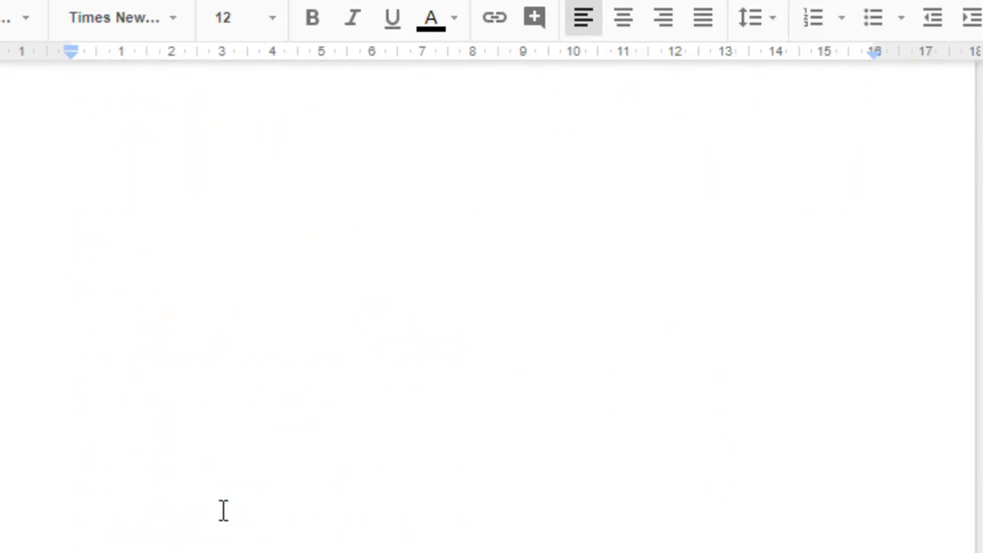
pyautogui.scroll(-2, 223, 511)
pyautogui.click(120, 401)
pyautogui.click(42, 360)
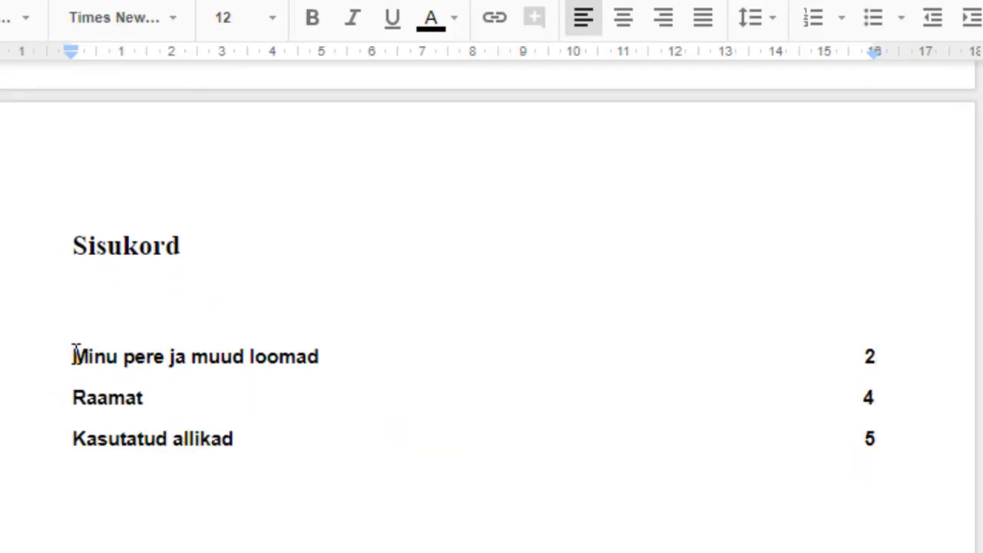
# - Format all the table of contents entries as bold Times New Roman, size 12
pyautogui.click(71, 357)
pyautogui.moveTo(70, 357); pyautogui.dragTo(883, 434)
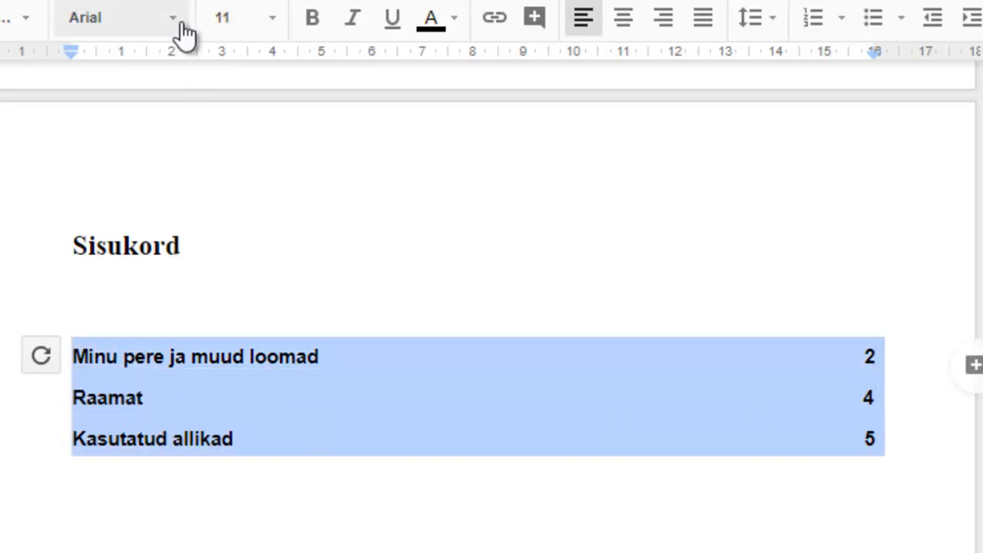
pyautogui.click(173, 20)
pyautogui.click(193, 65)
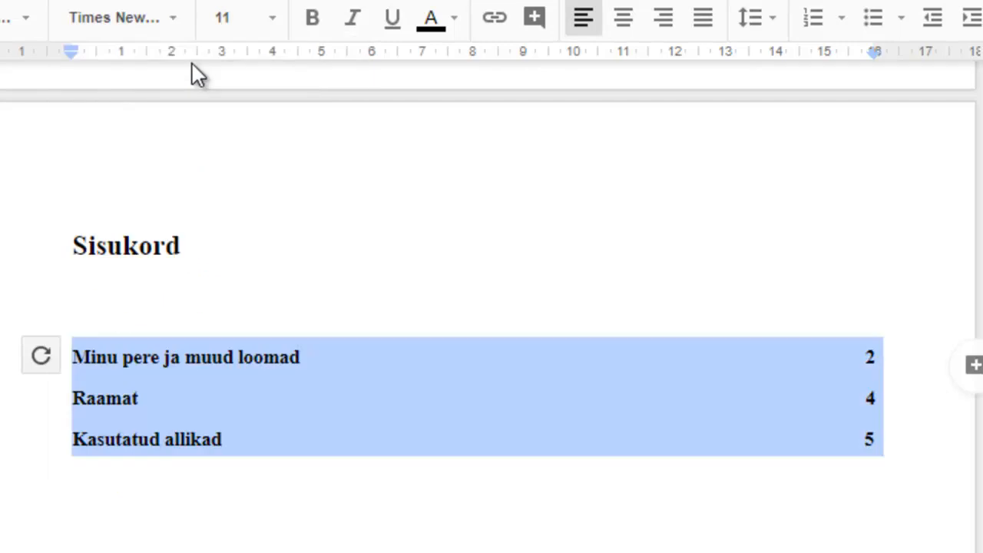
pyautogui.click(269, 26)
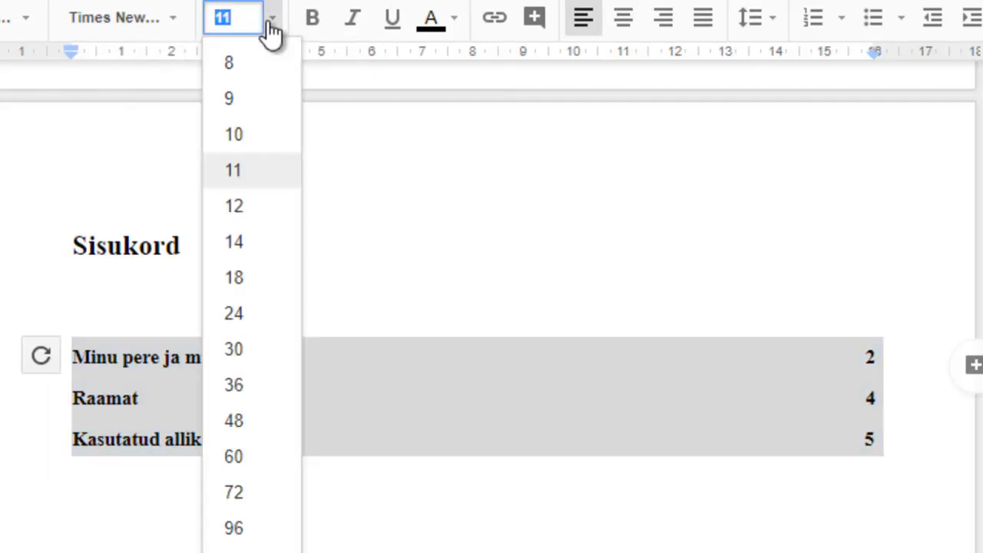
pyautogui.click(254, 205)
pyautogui.click(317, 23)
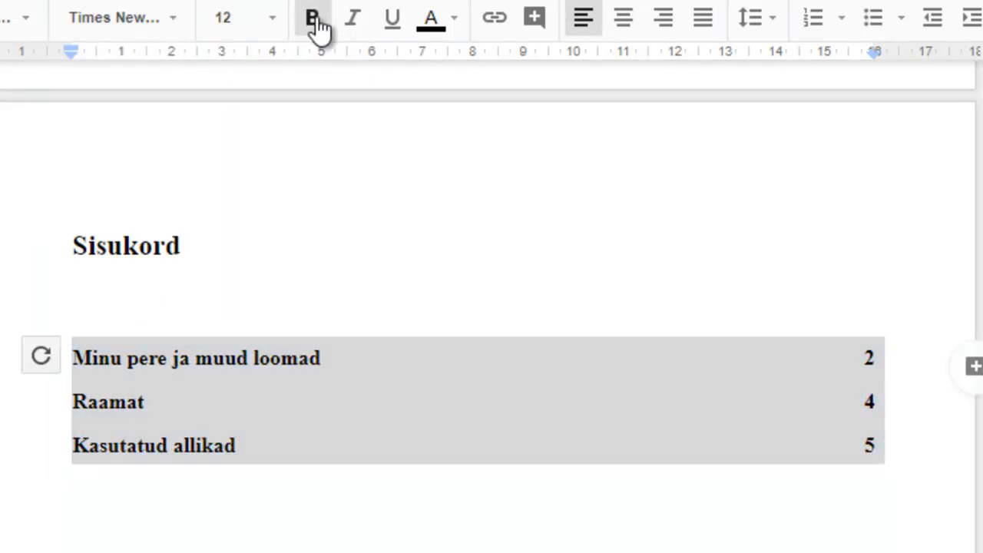
pyautogui.click(294, 245)
pyautogui.scroll(-3, 292, 245)
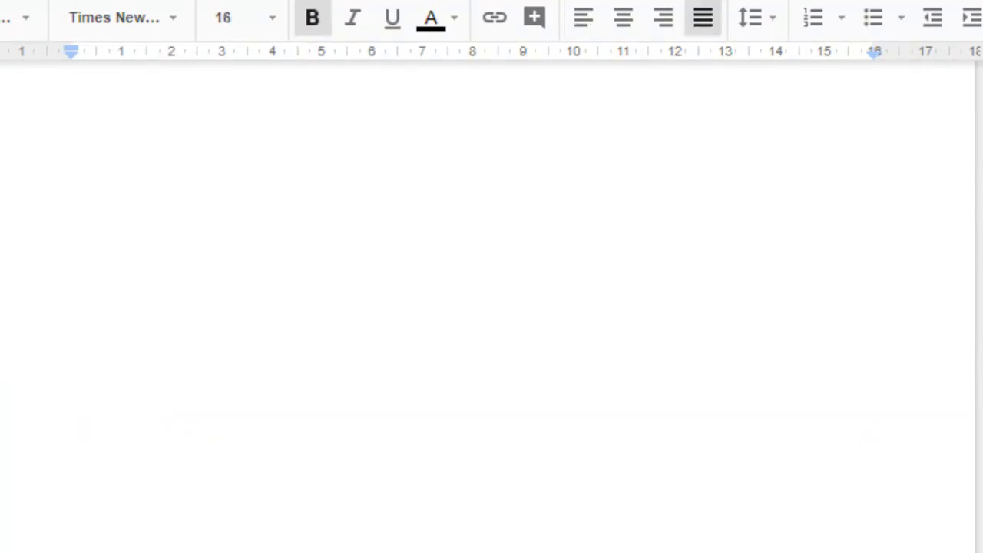